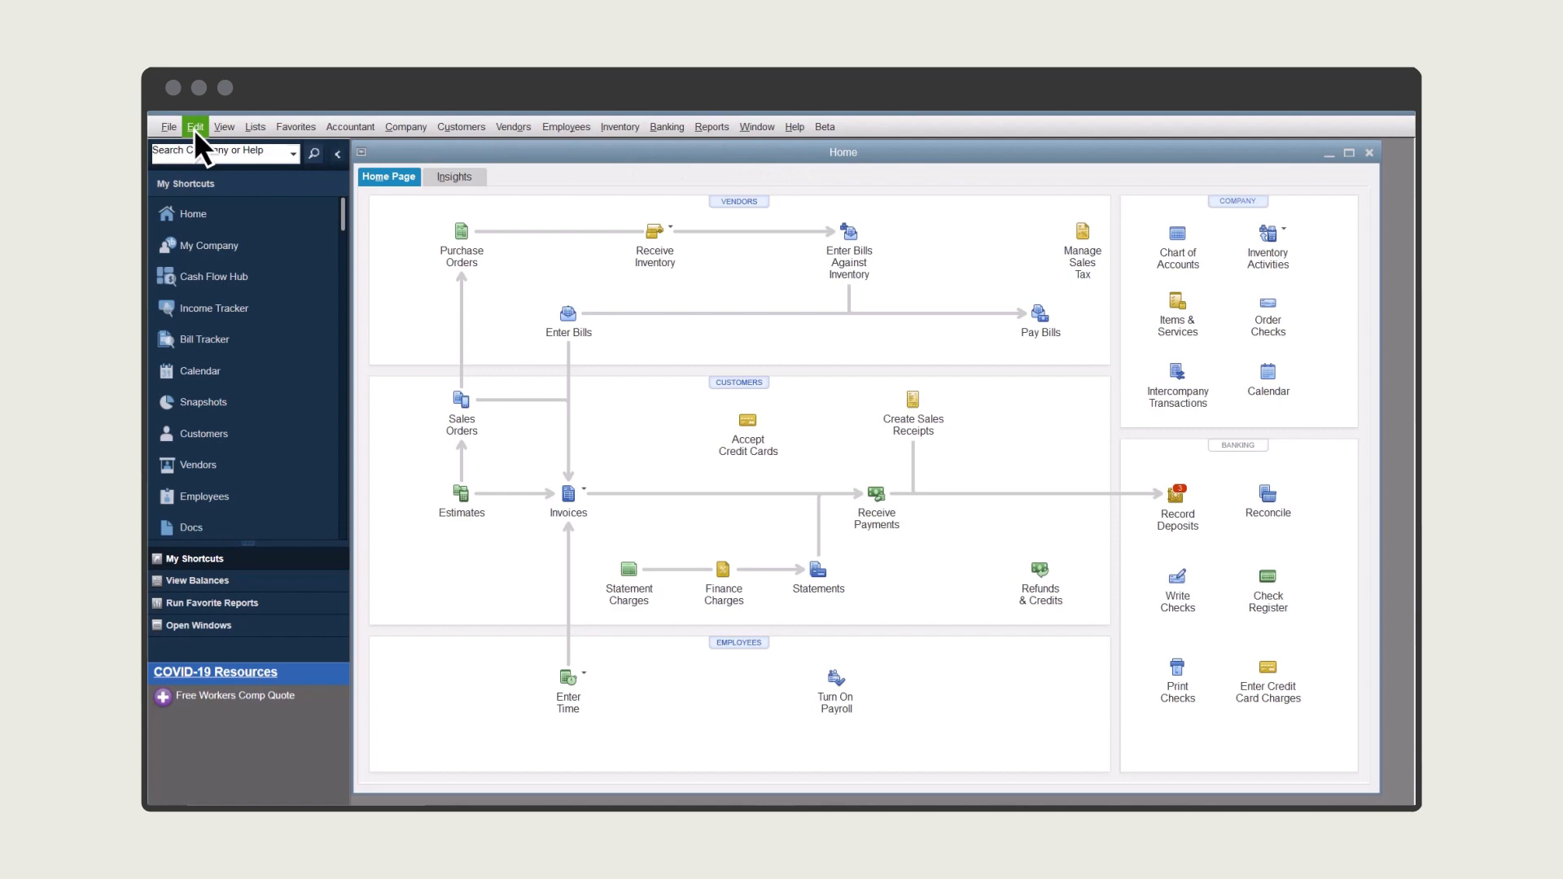
Step: Open the company preferences for Sales & Customers to check whether sales orders are enabled
click(195, 127)
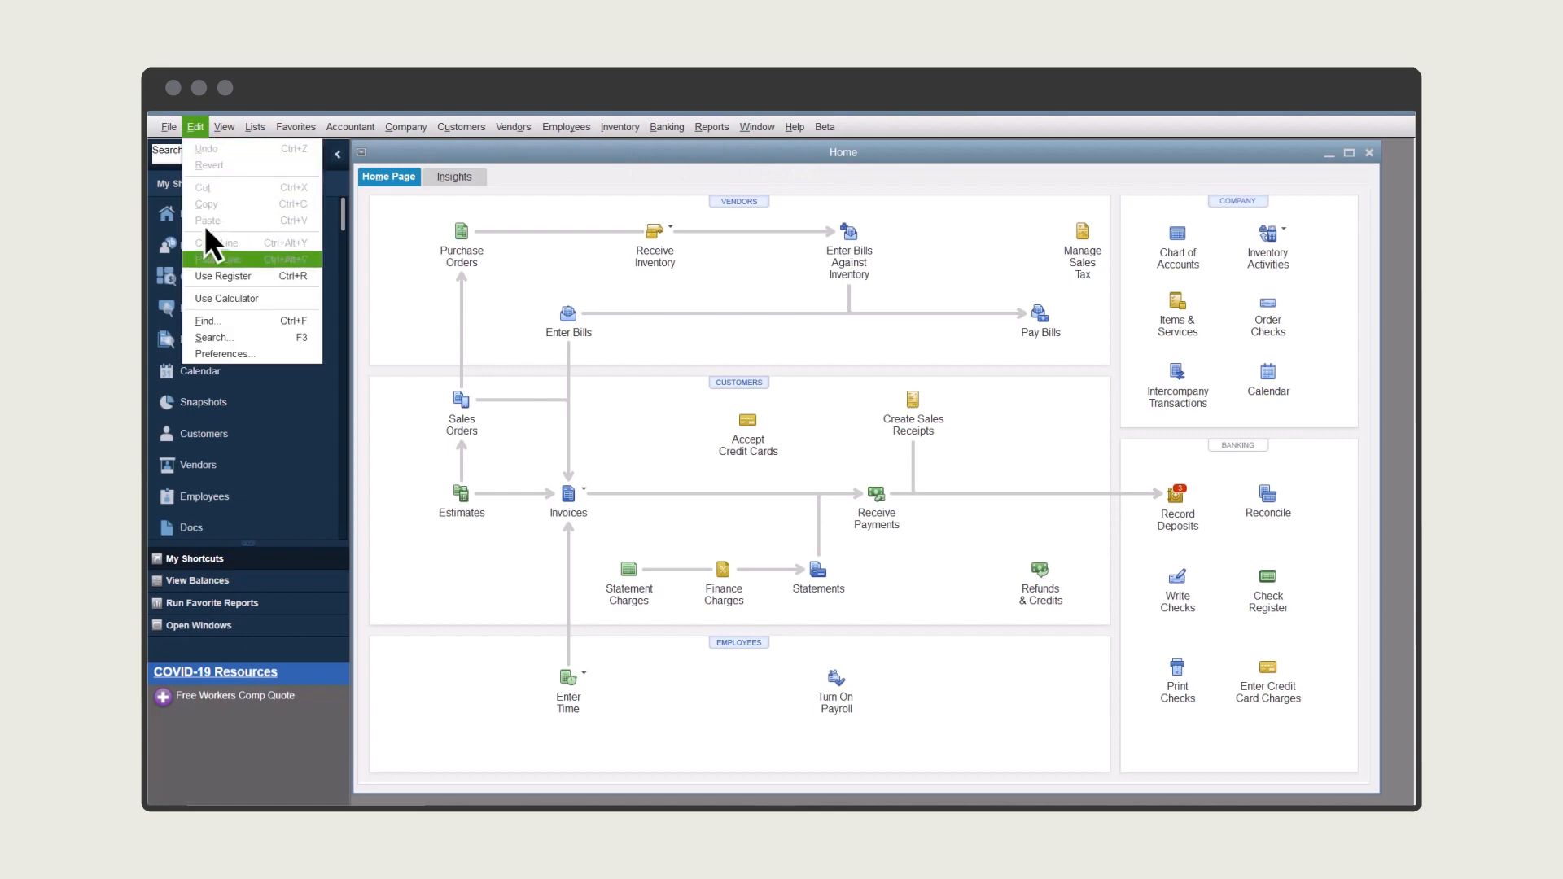
click(218, 355)
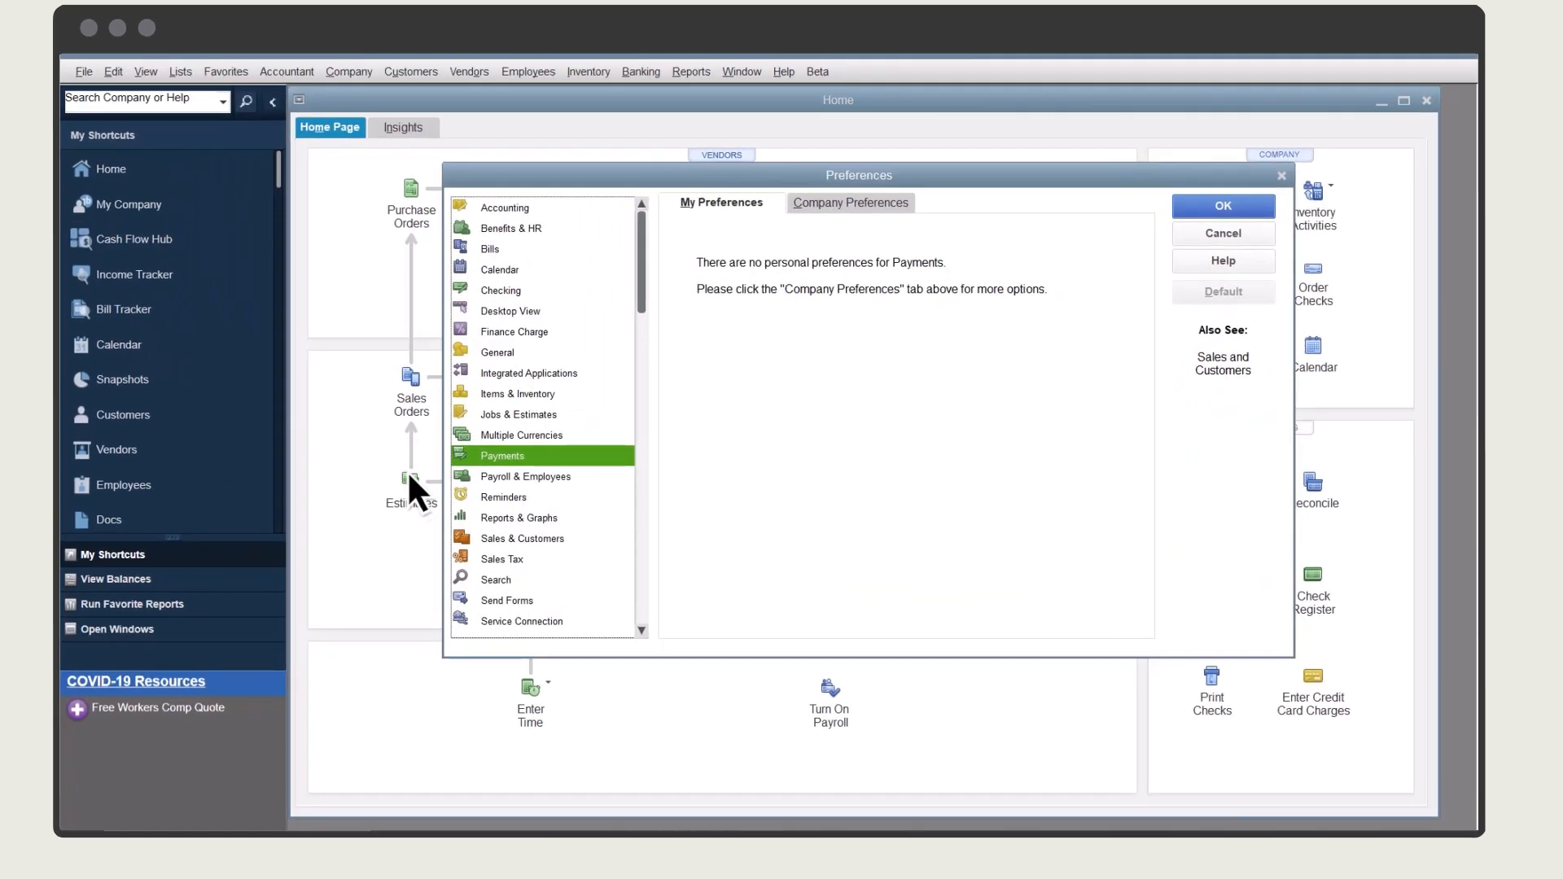
click(572, 545)
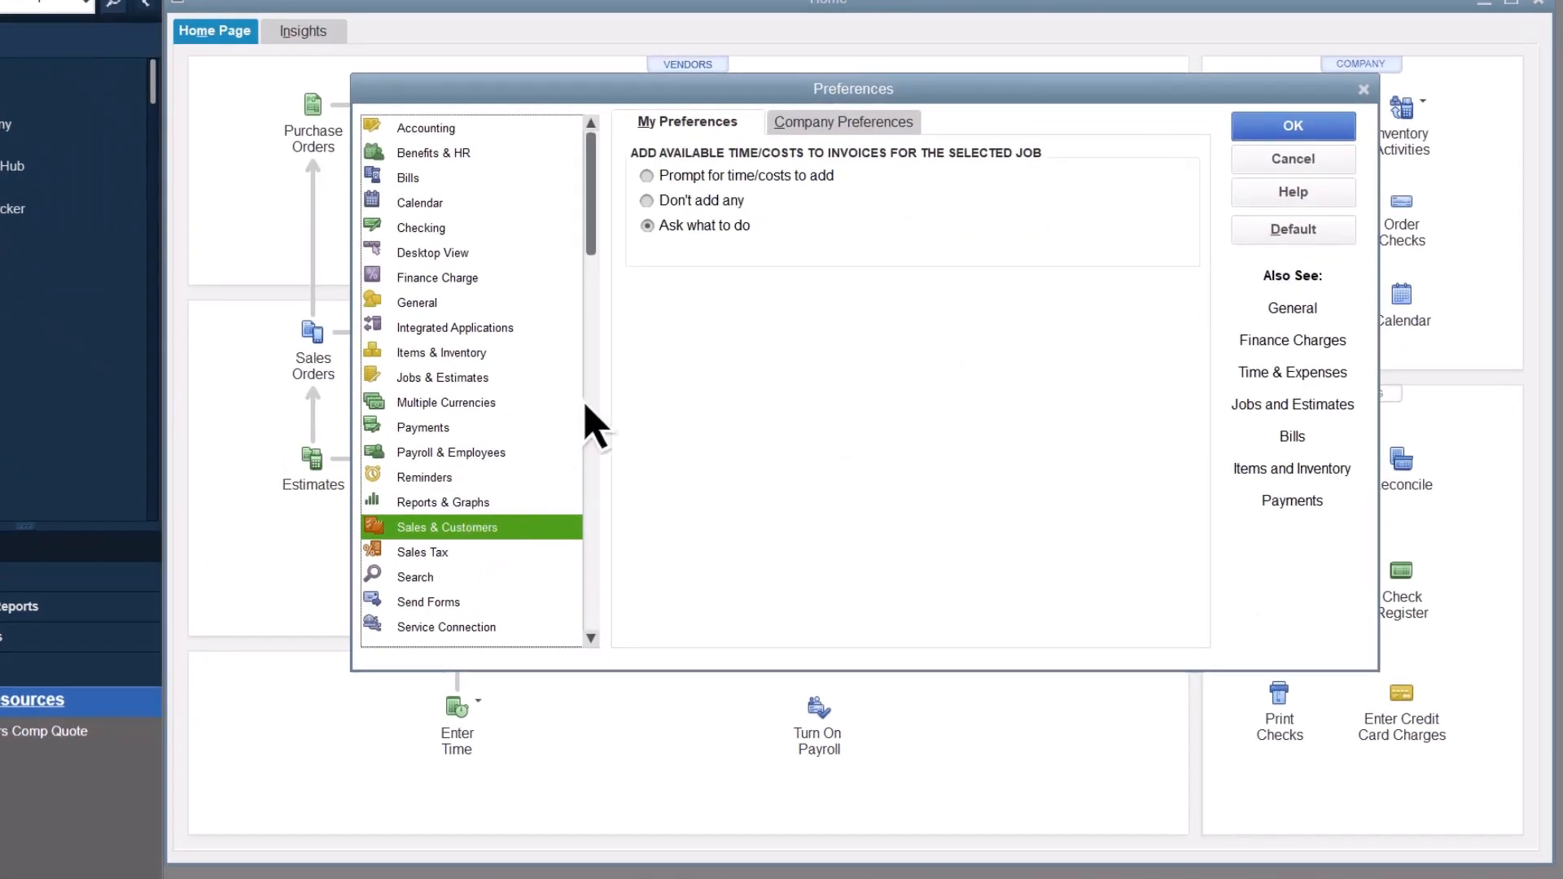
click(845, 144)
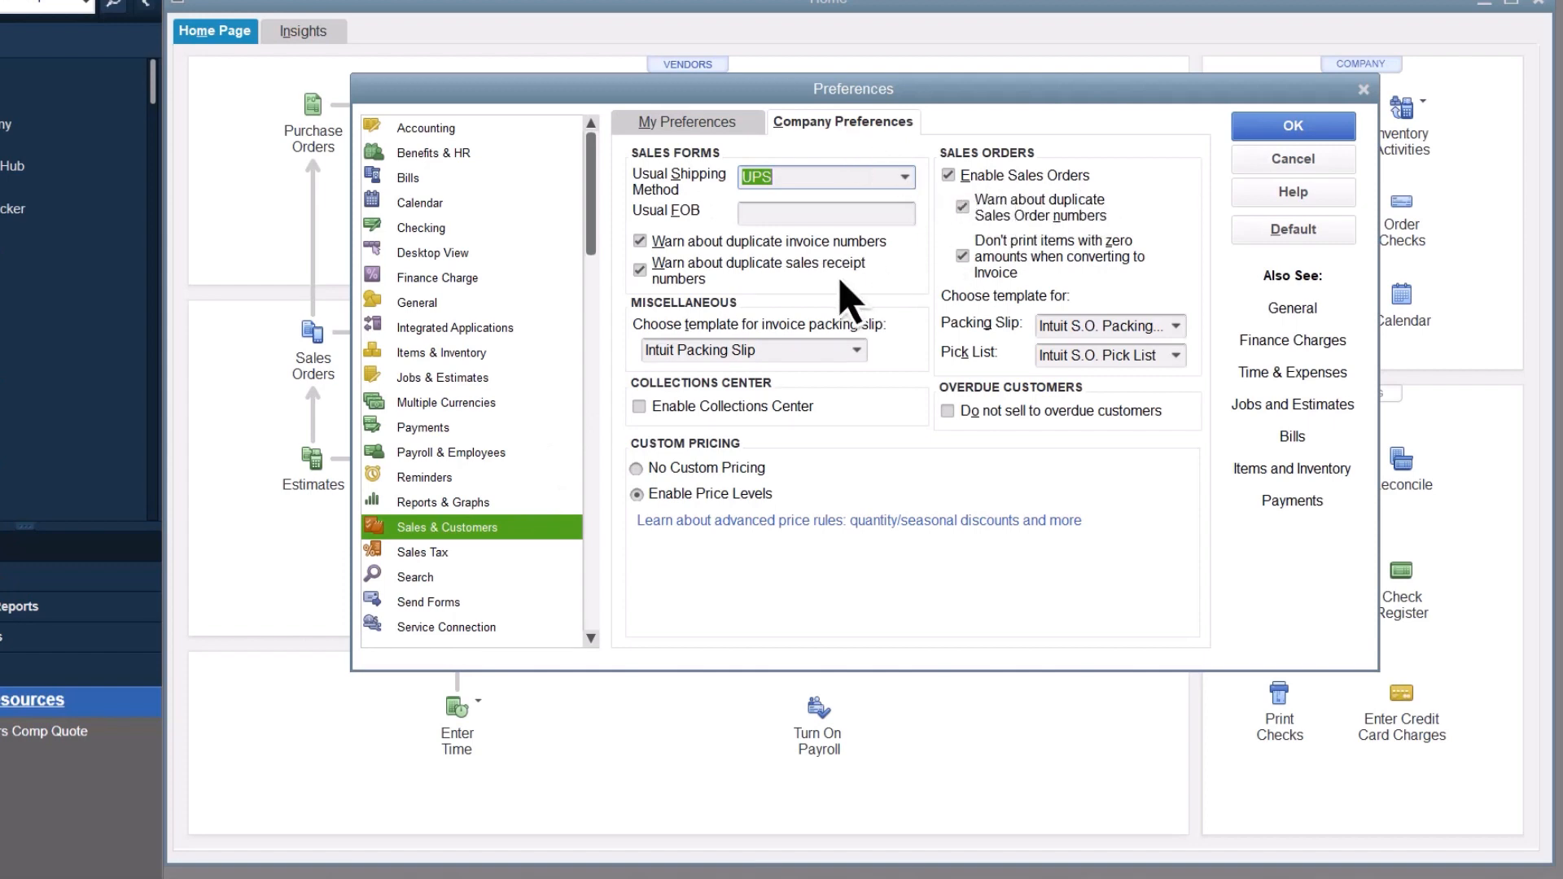
Step: Turn on prepayment in the prepayment settings of the Payments company preferences
click(439, 429)
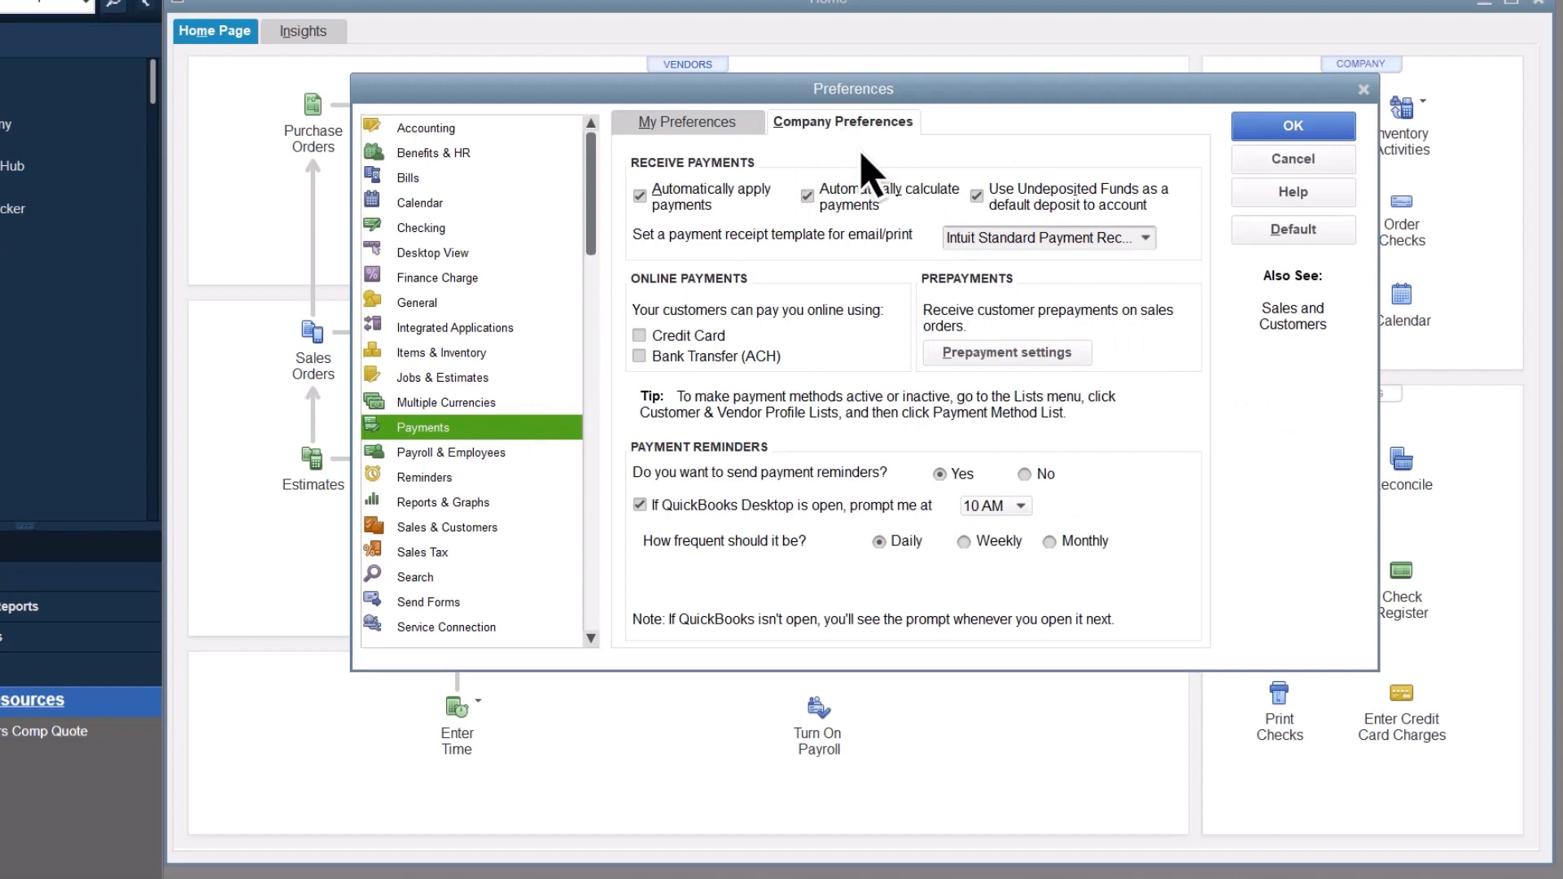
click(1017, 374)
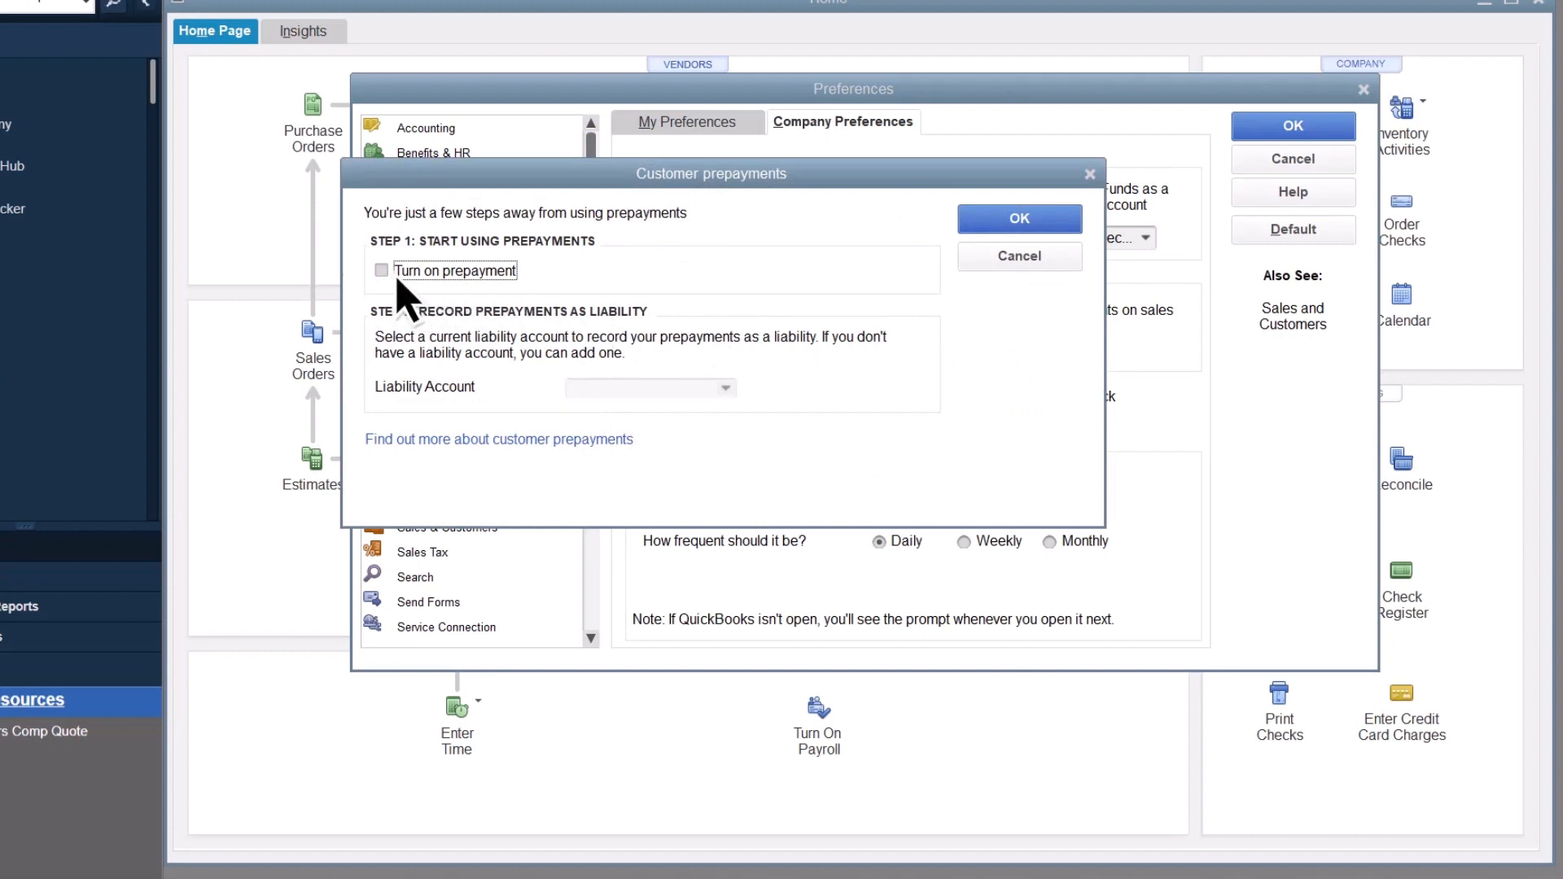
click(382, 271)
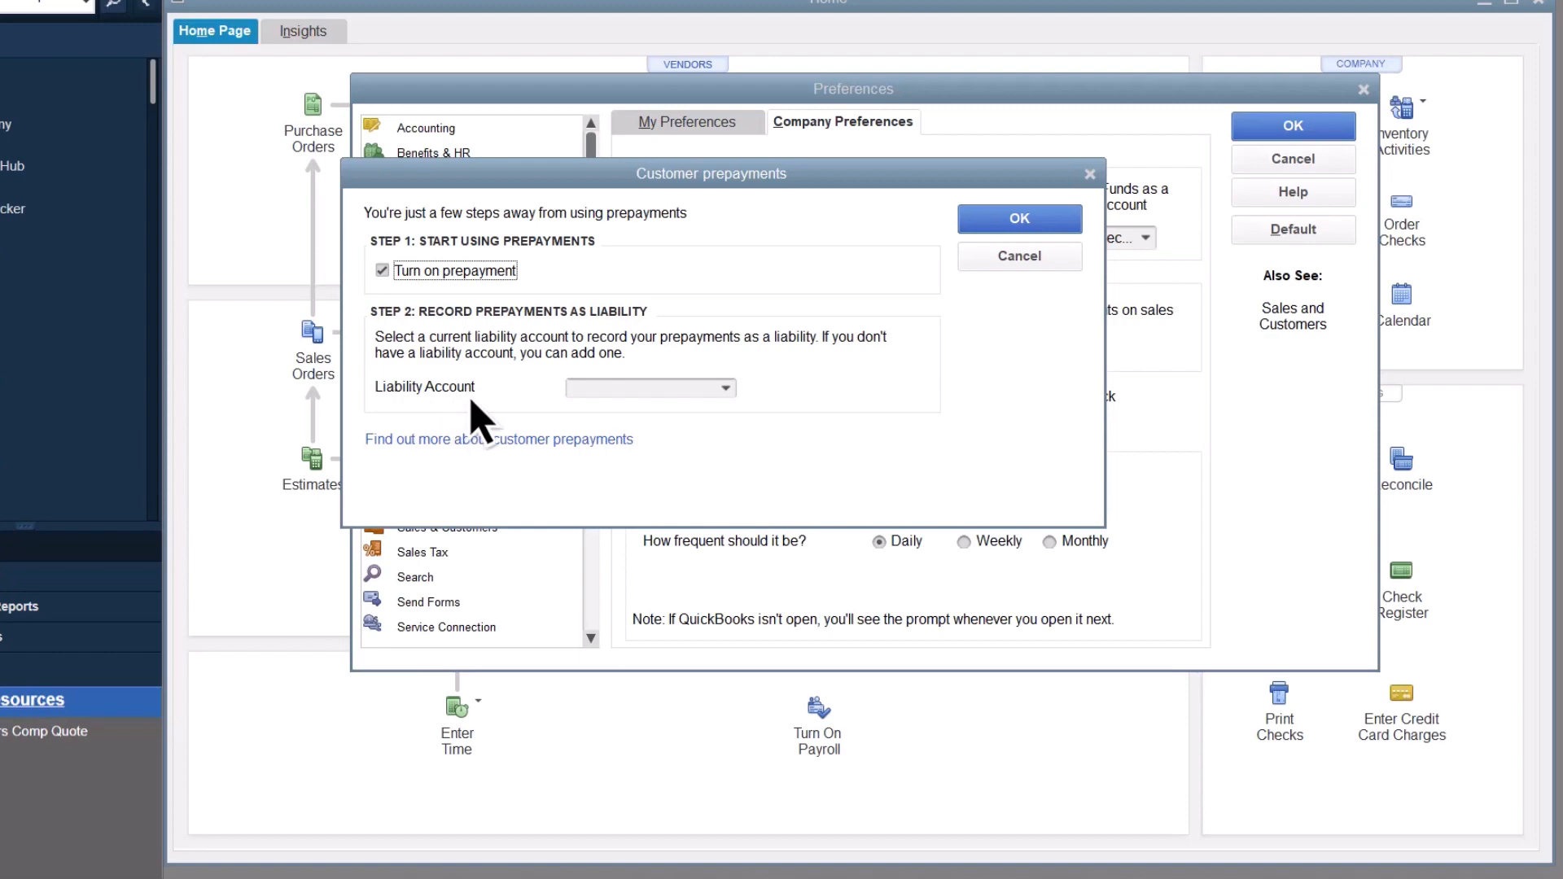
Step: Add an Other Current Liability account named Customer Prepayments as the liability account for prepayments
click(725, 389)
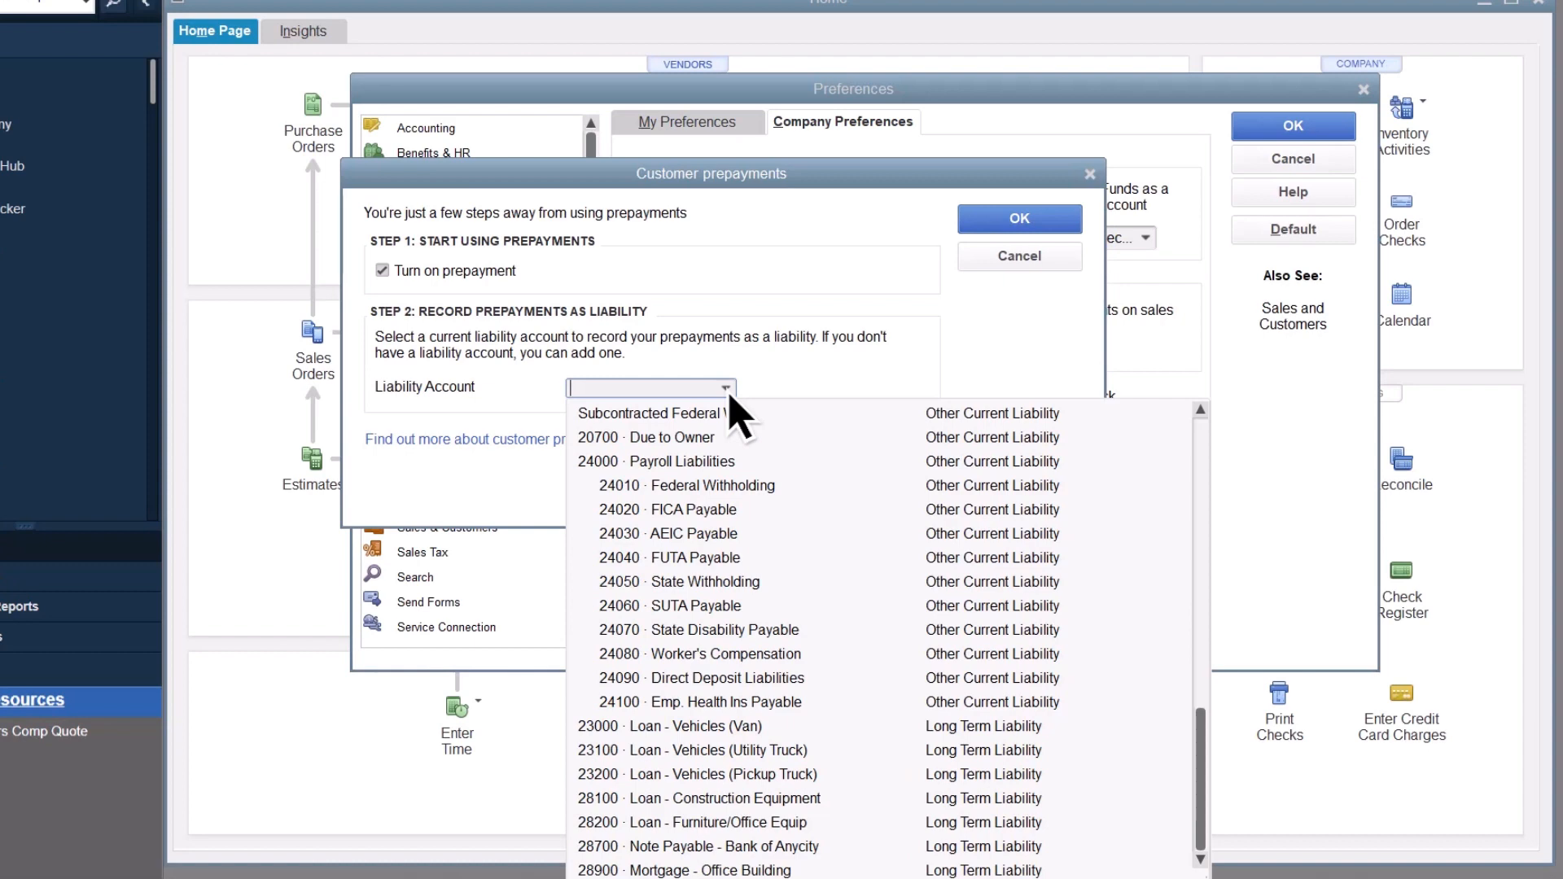
drag(1204, 787, 1203, 486)
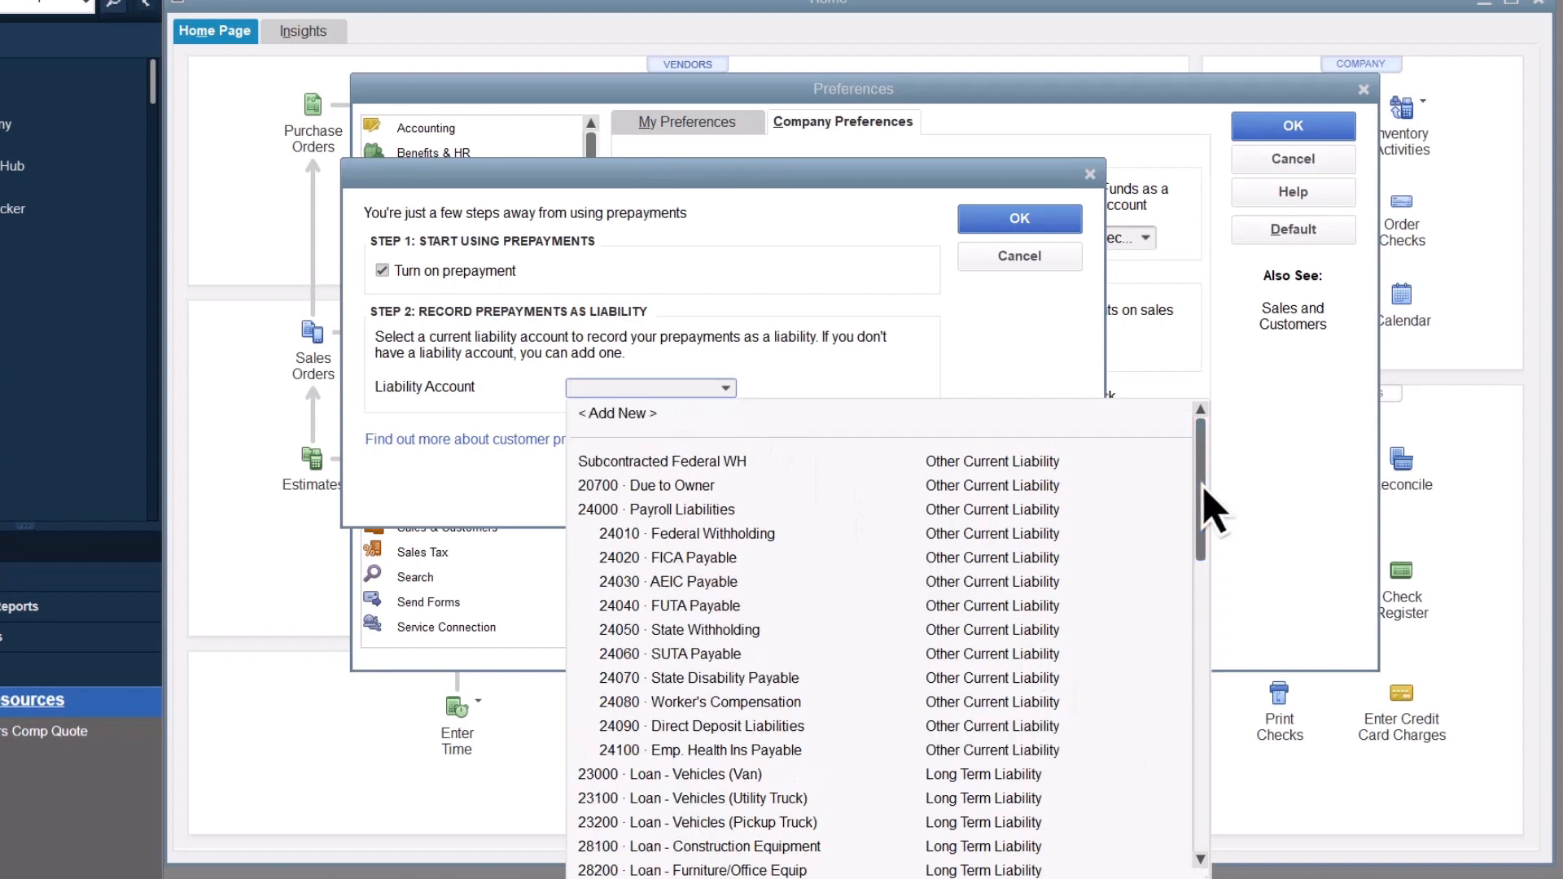
click(643, 413)
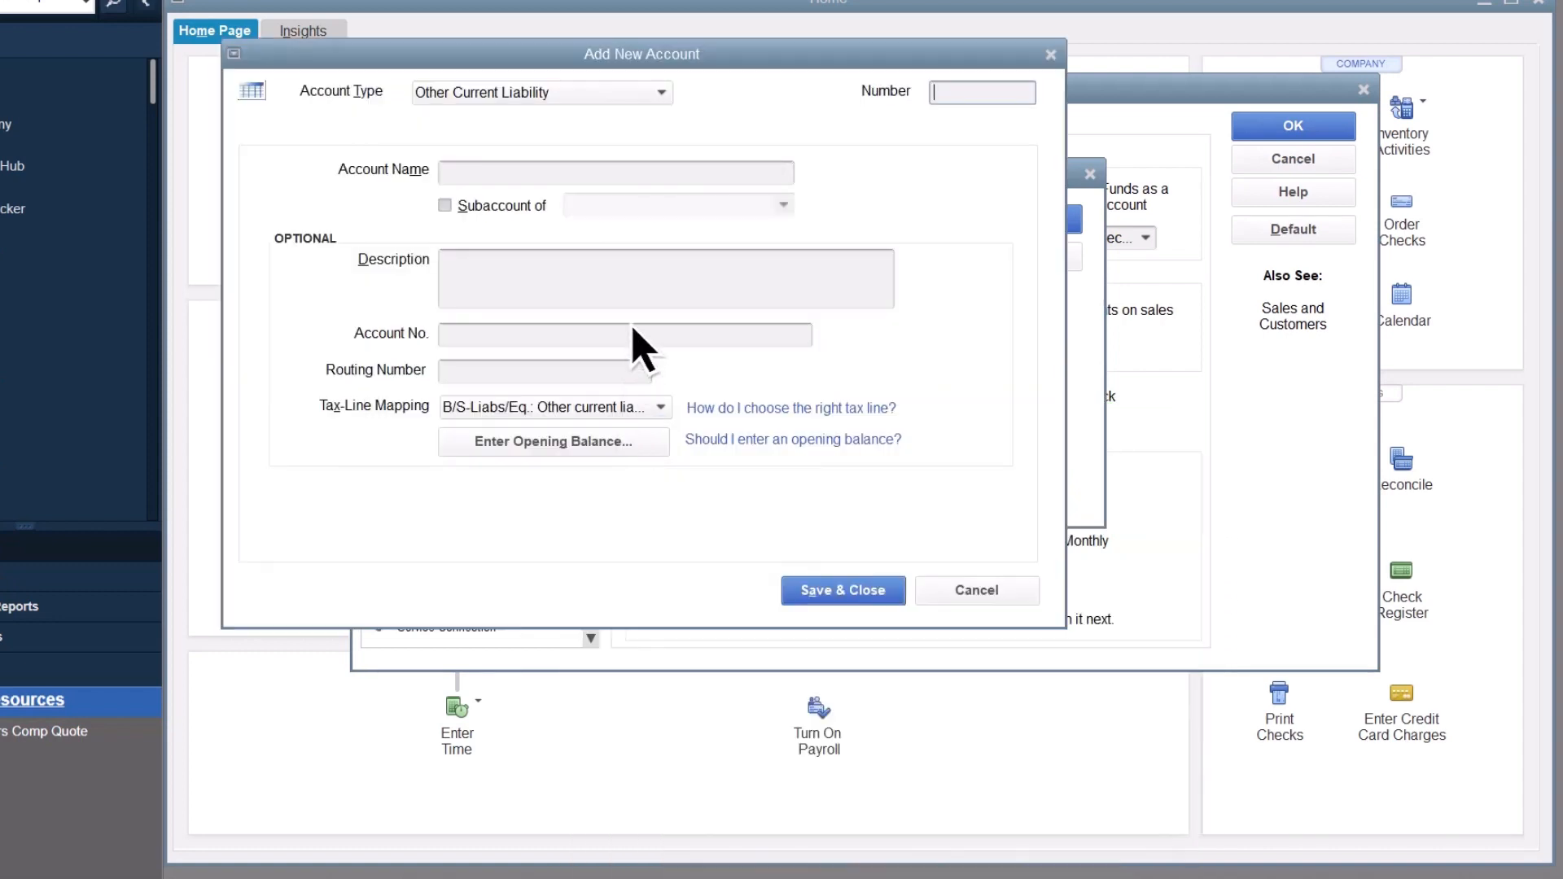
click(650, 176)
text(Customer )
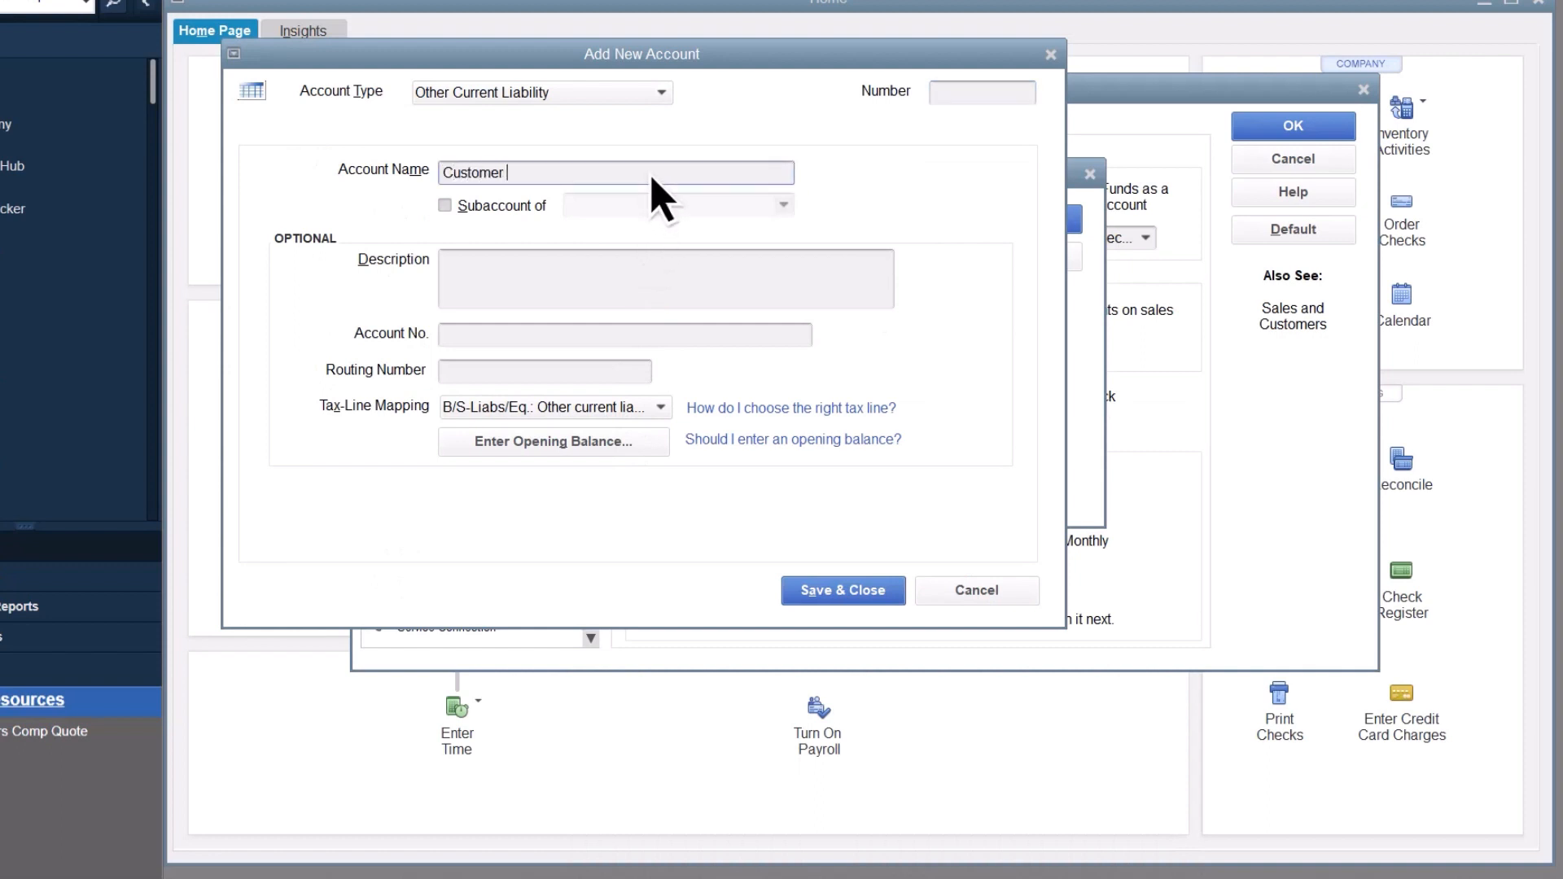
text(Prepayments)
click(843, 590)
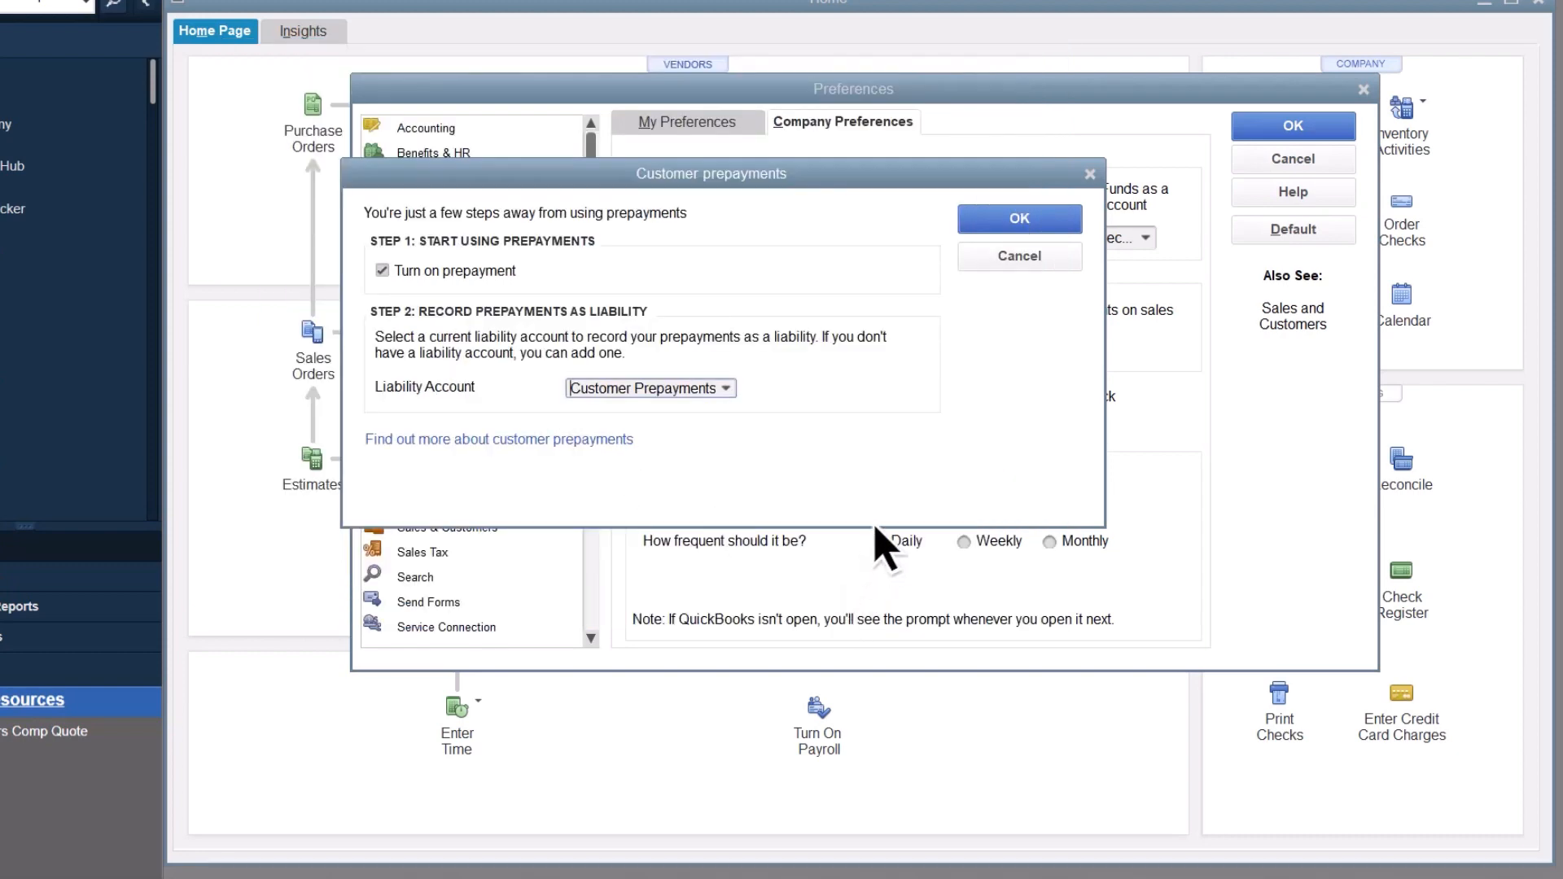
Step: Save the customer prepayment settings and the preferences, accepting that all open windows are closed
click(1021, 221)
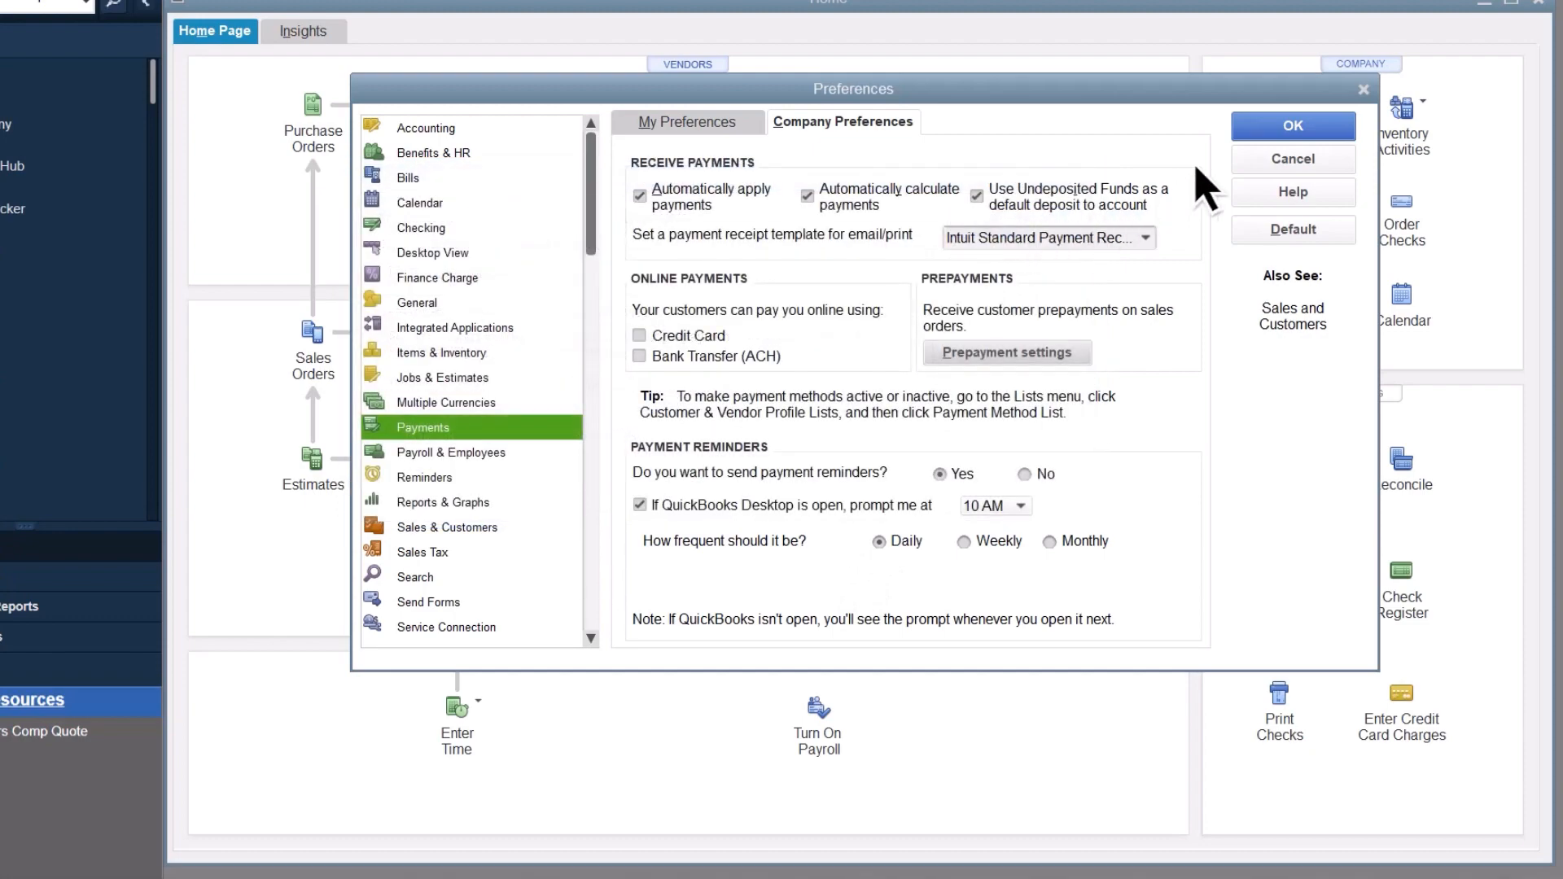
click(1297, 130)
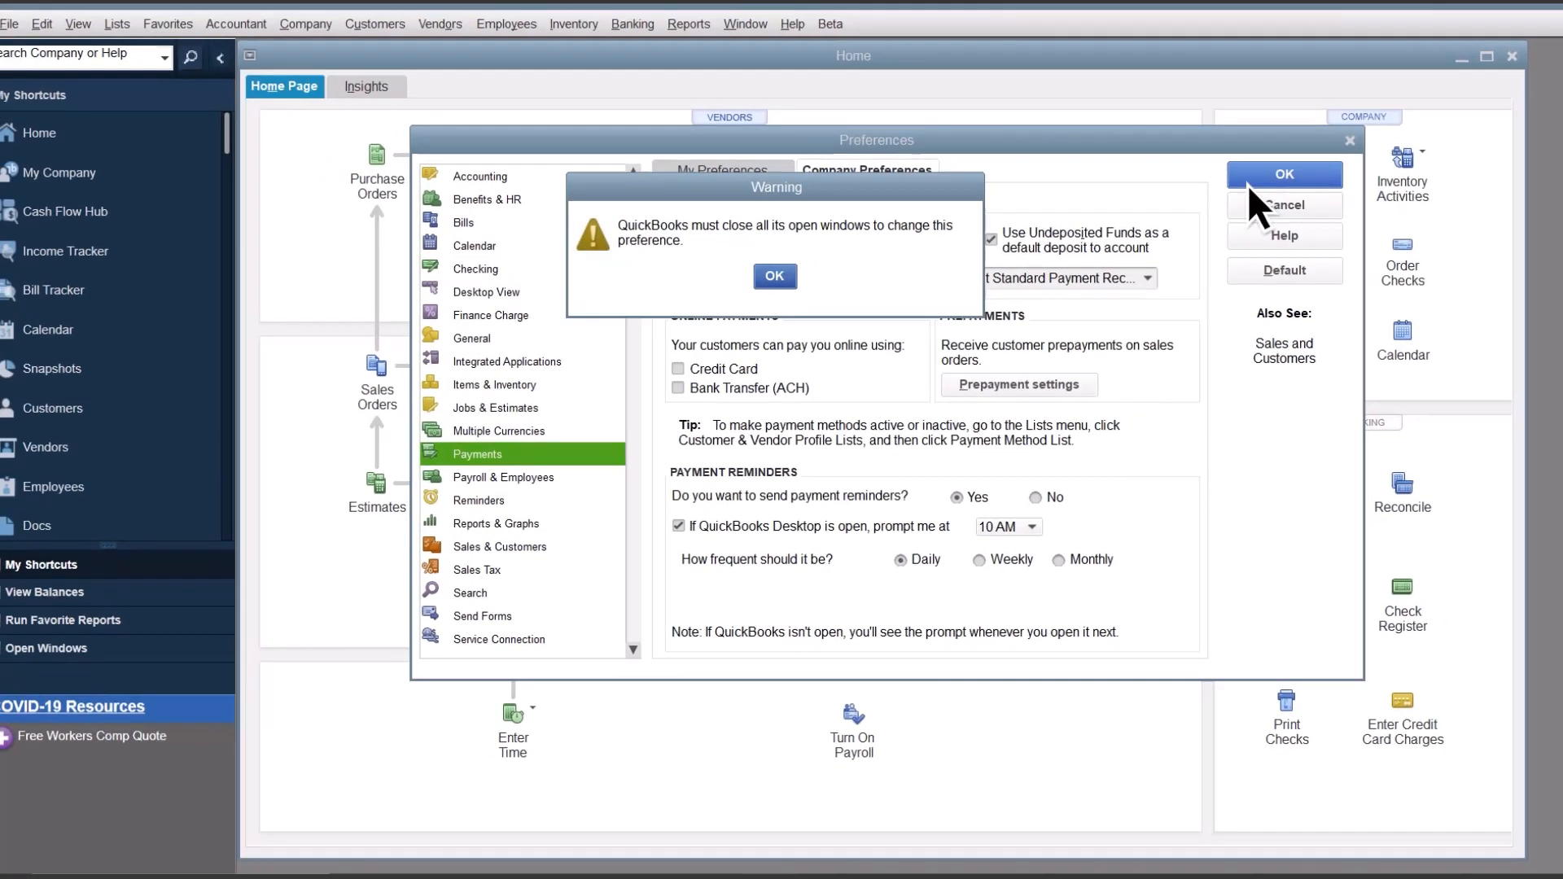
click(779, 284)
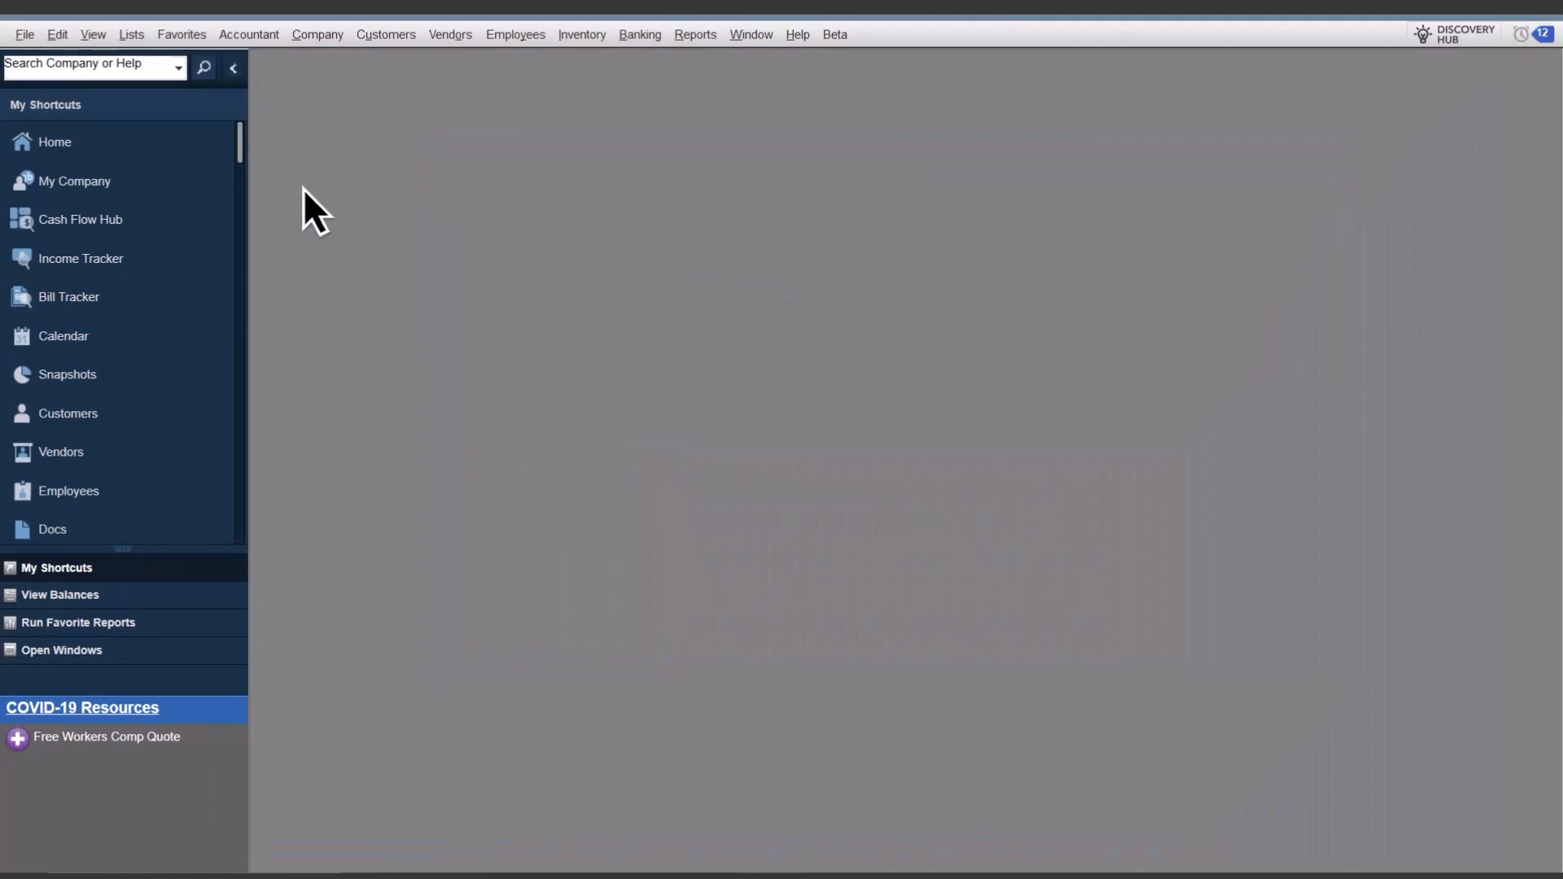
Step: Reopen the home page and start a new sales order for the customer
click(80, 143)
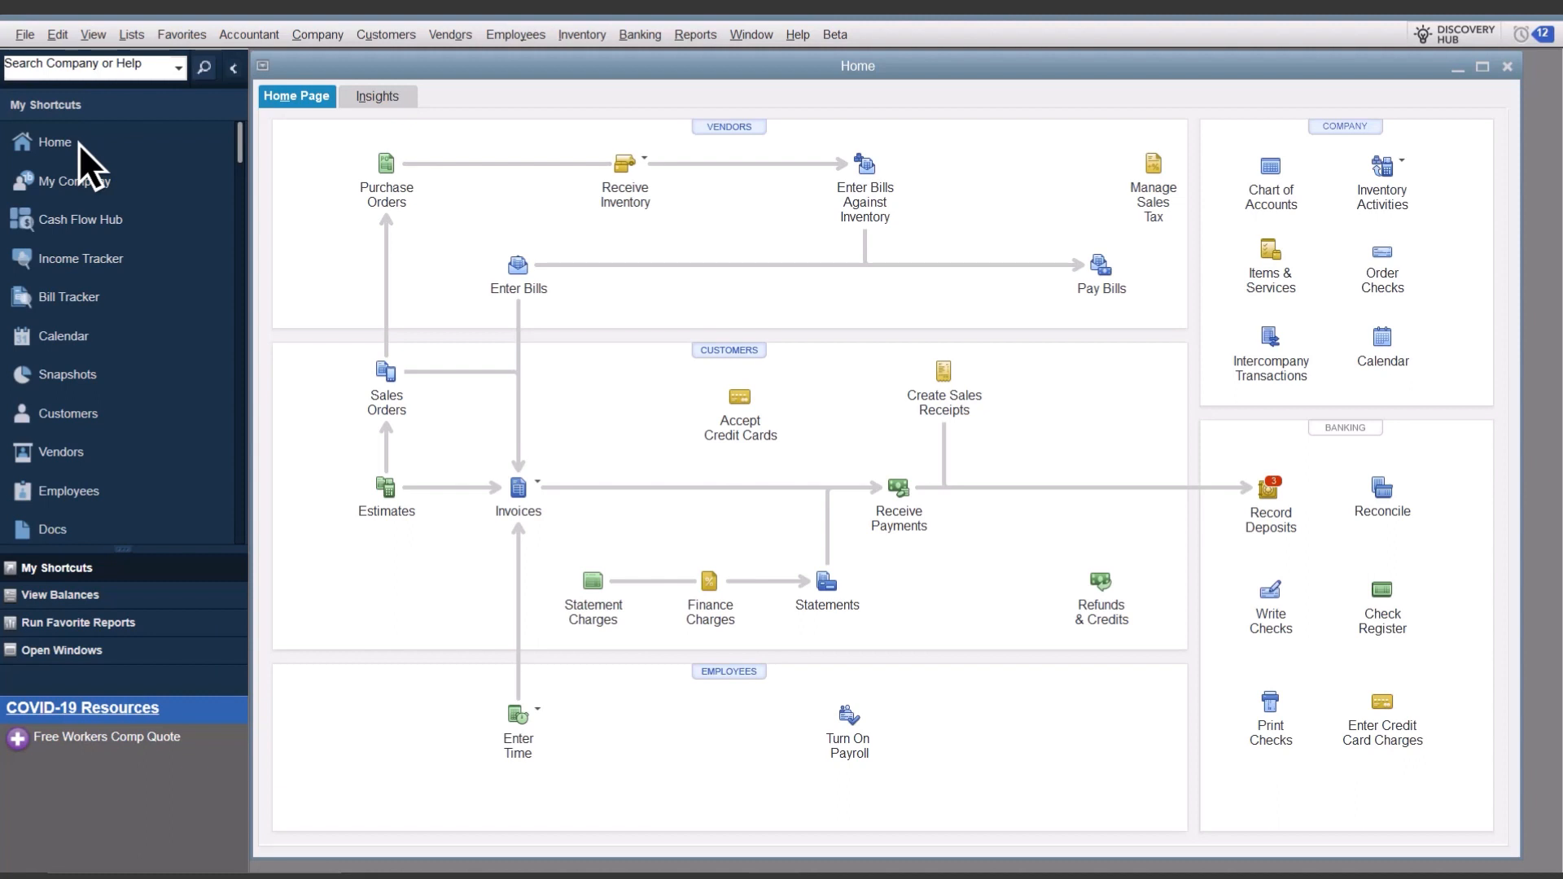
click(389, 375)
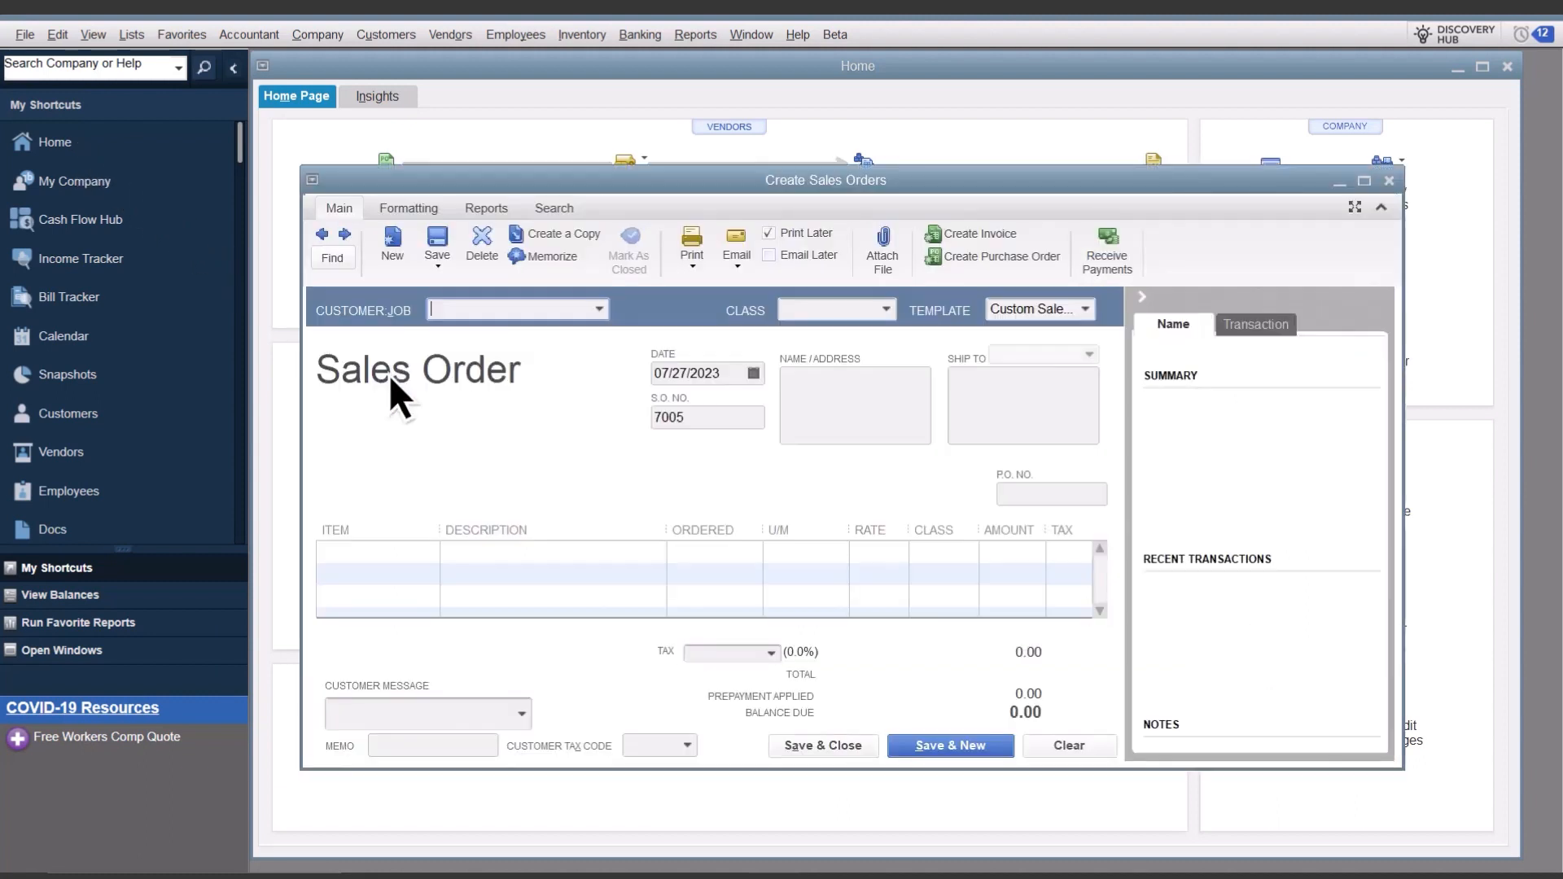
click(599, 310)
click(518, 557)
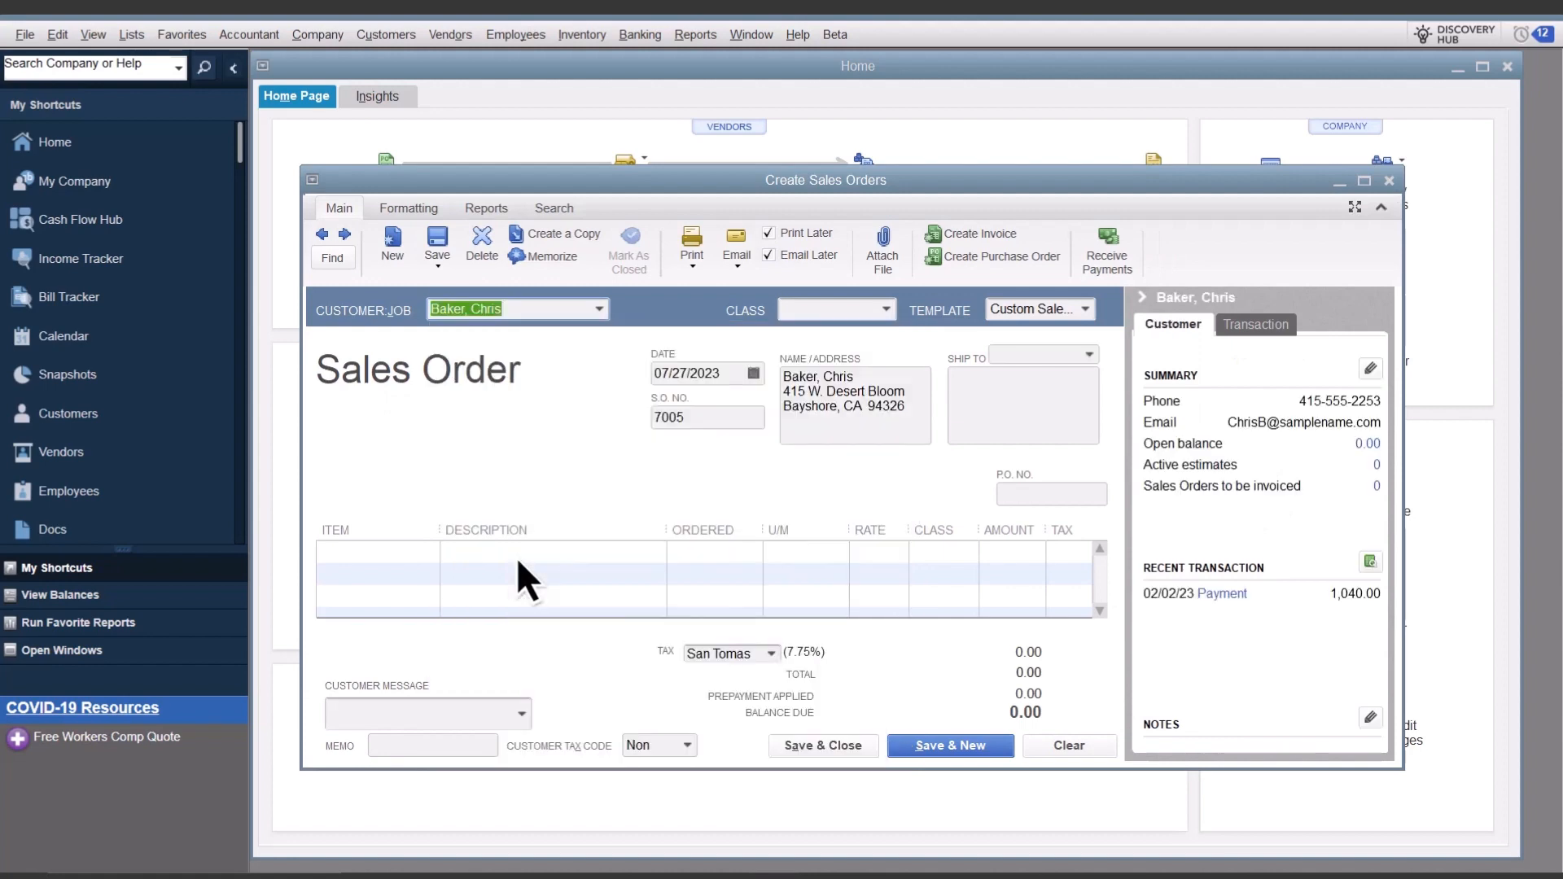
Step: Add 100 Standard Doorknobs as the first line item and save the sales order
click(420, 550)
text(Doorknobs Std)
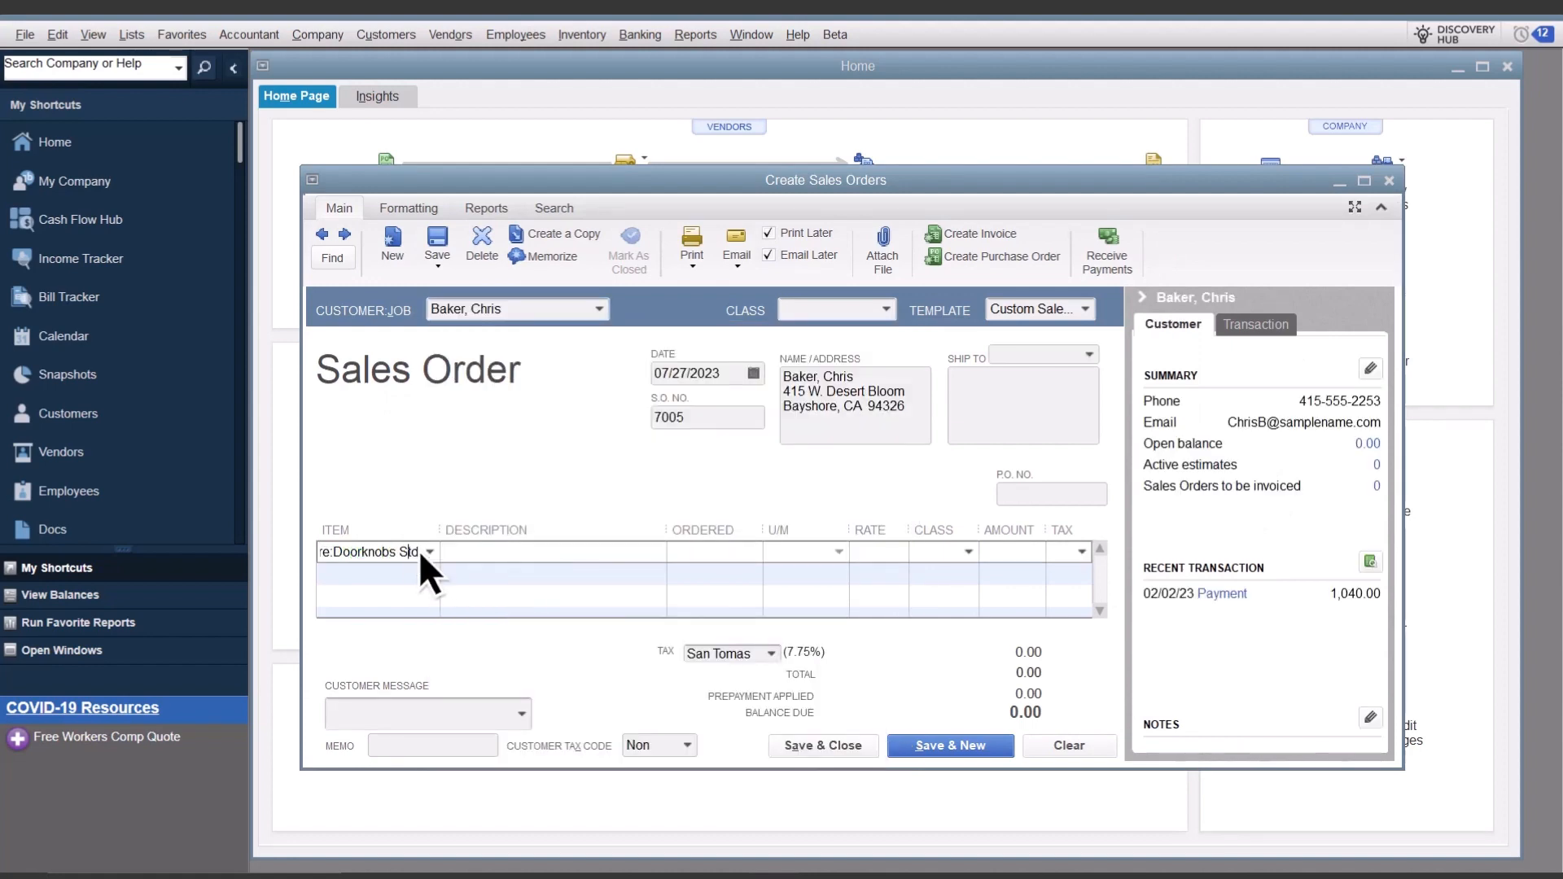
key(Tab)
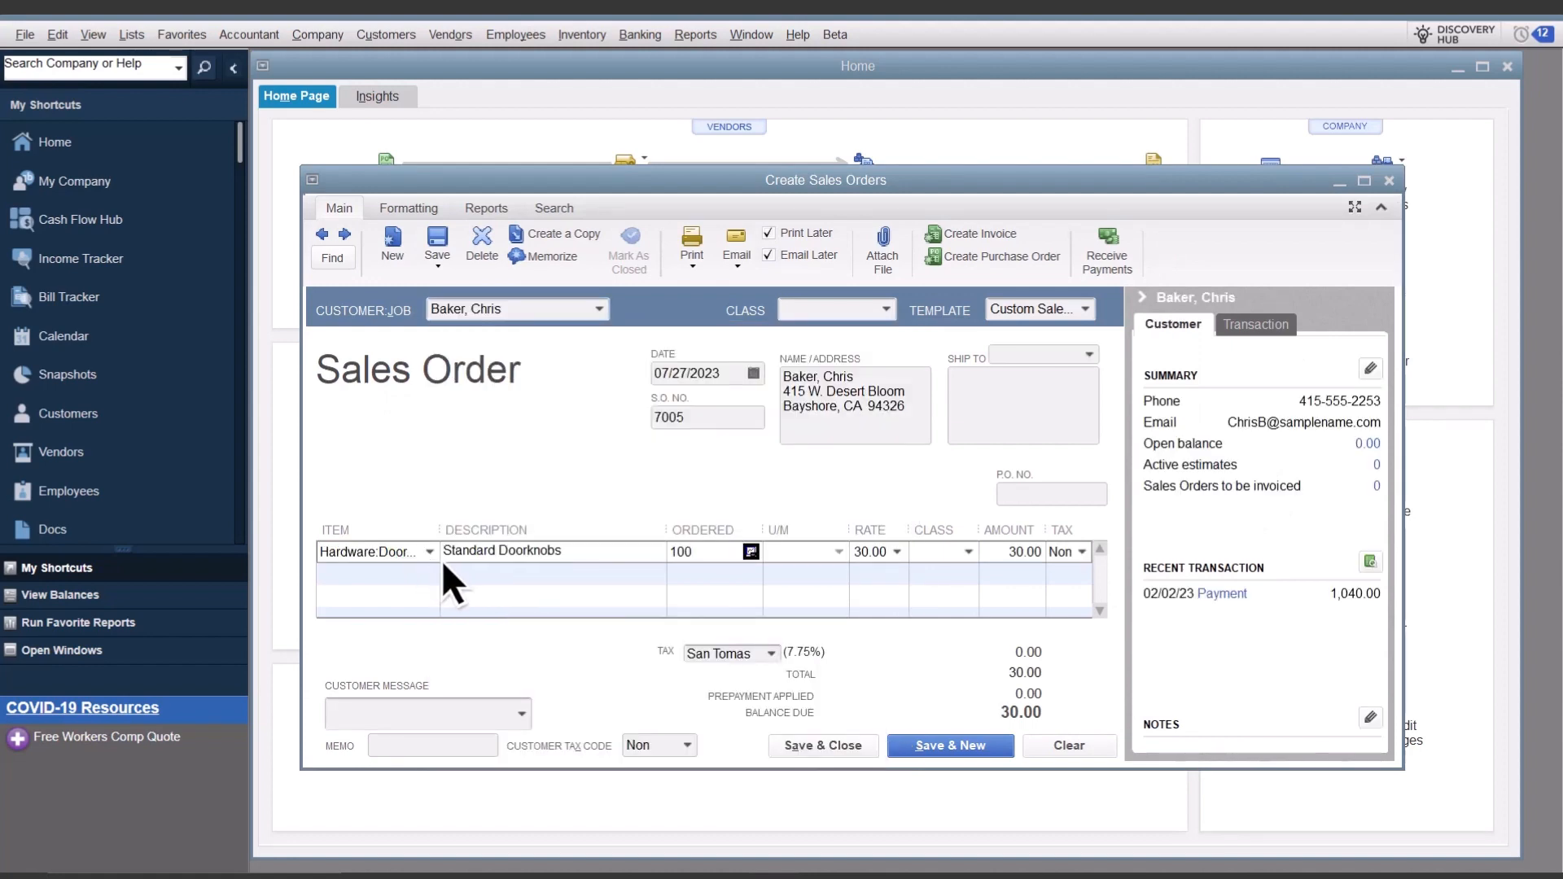
key(Tab)
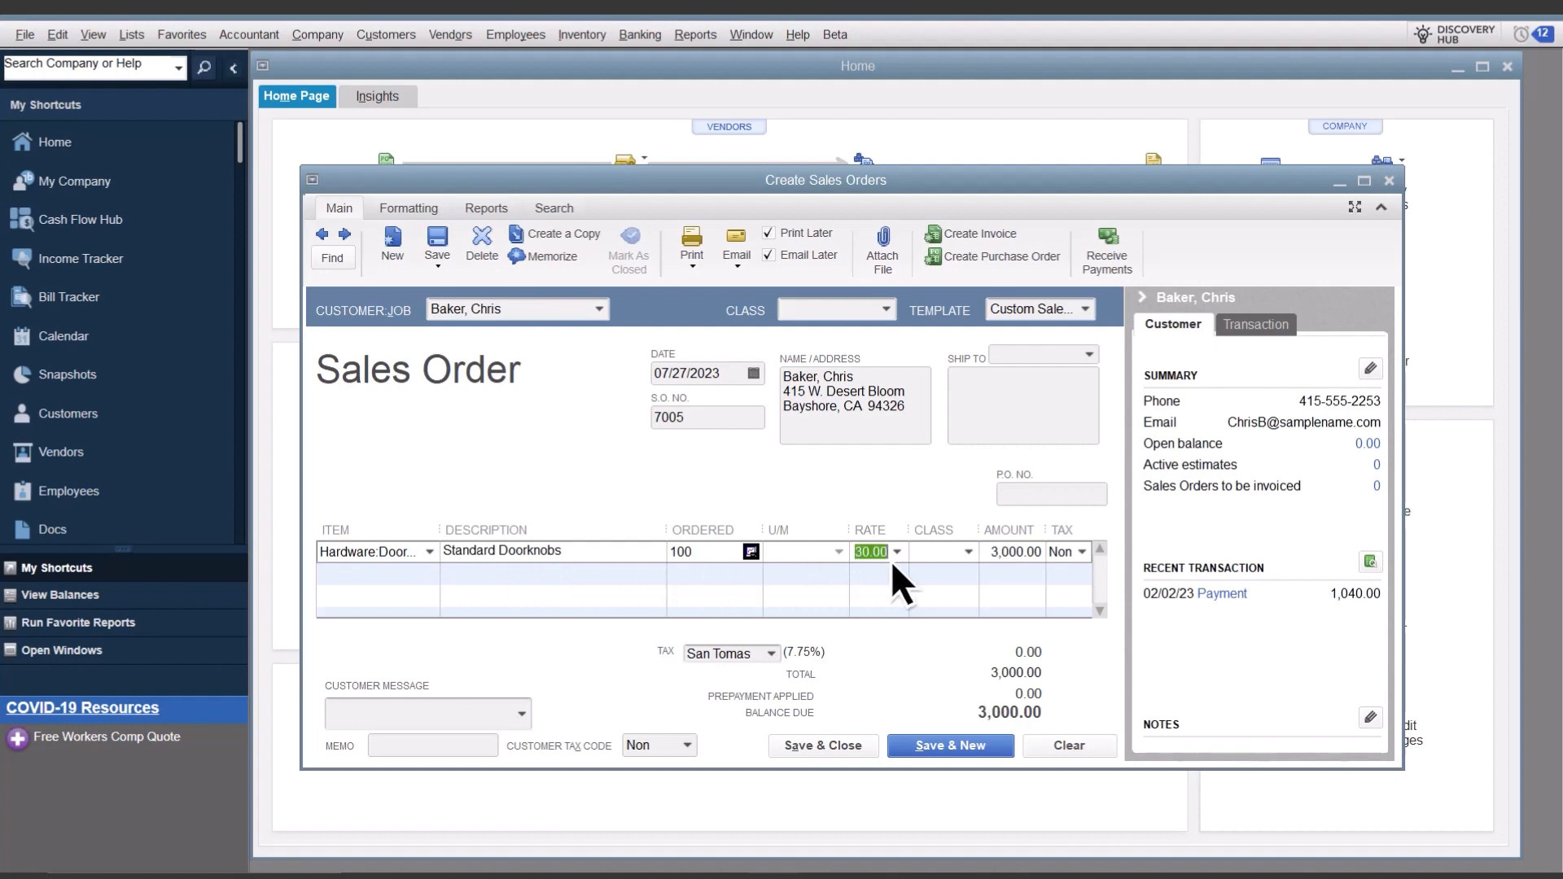
click(438, 241)
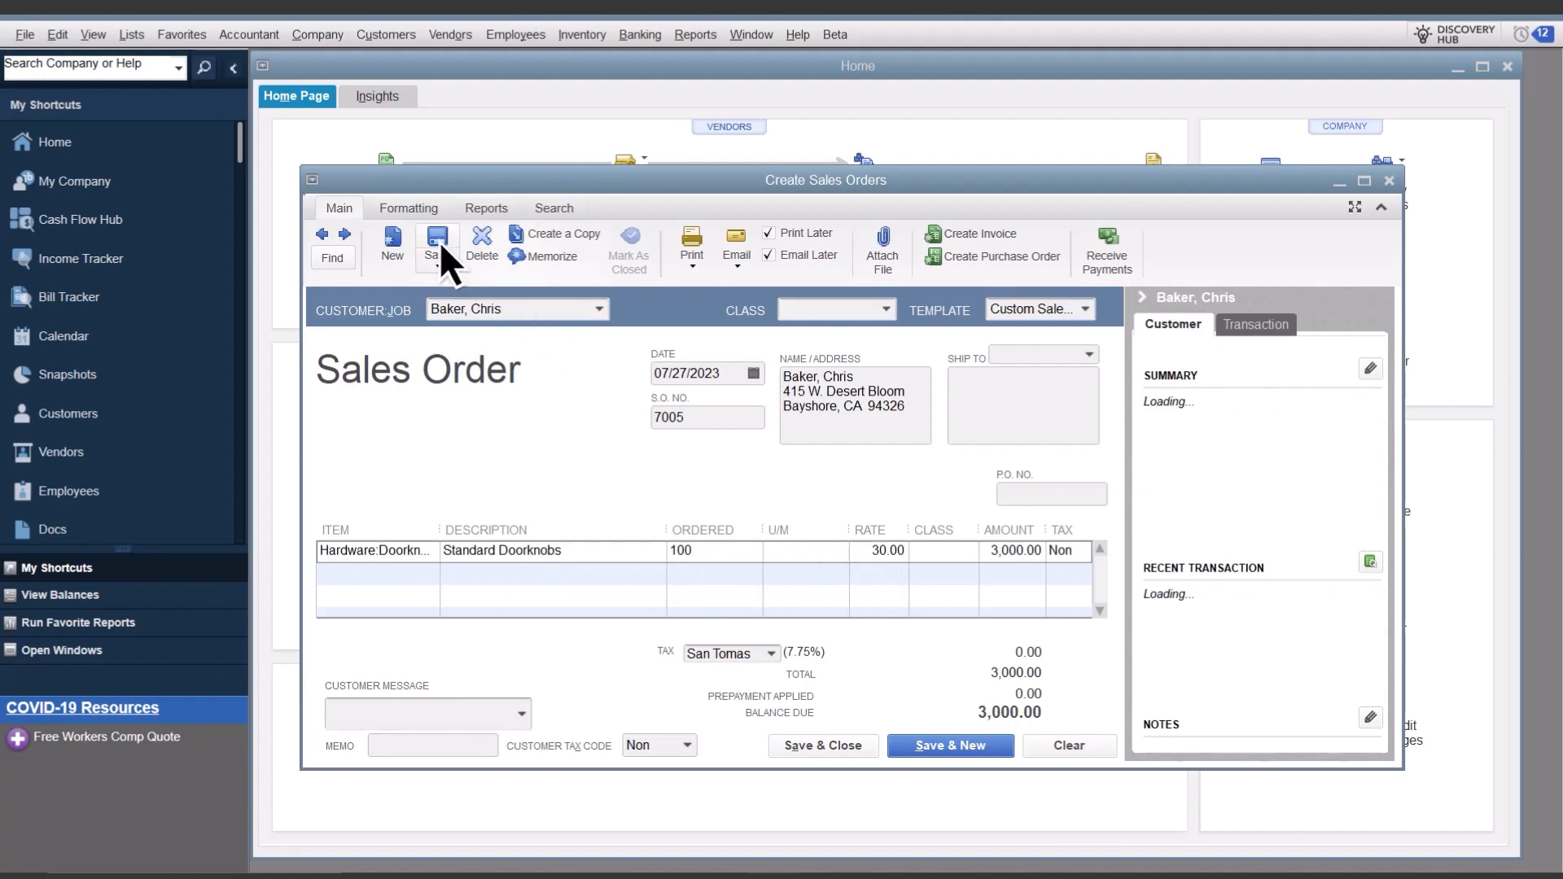
Step: Record a 1,000.00 prepayment by check against the sales order, then save and close the payment
click(1107, 242)
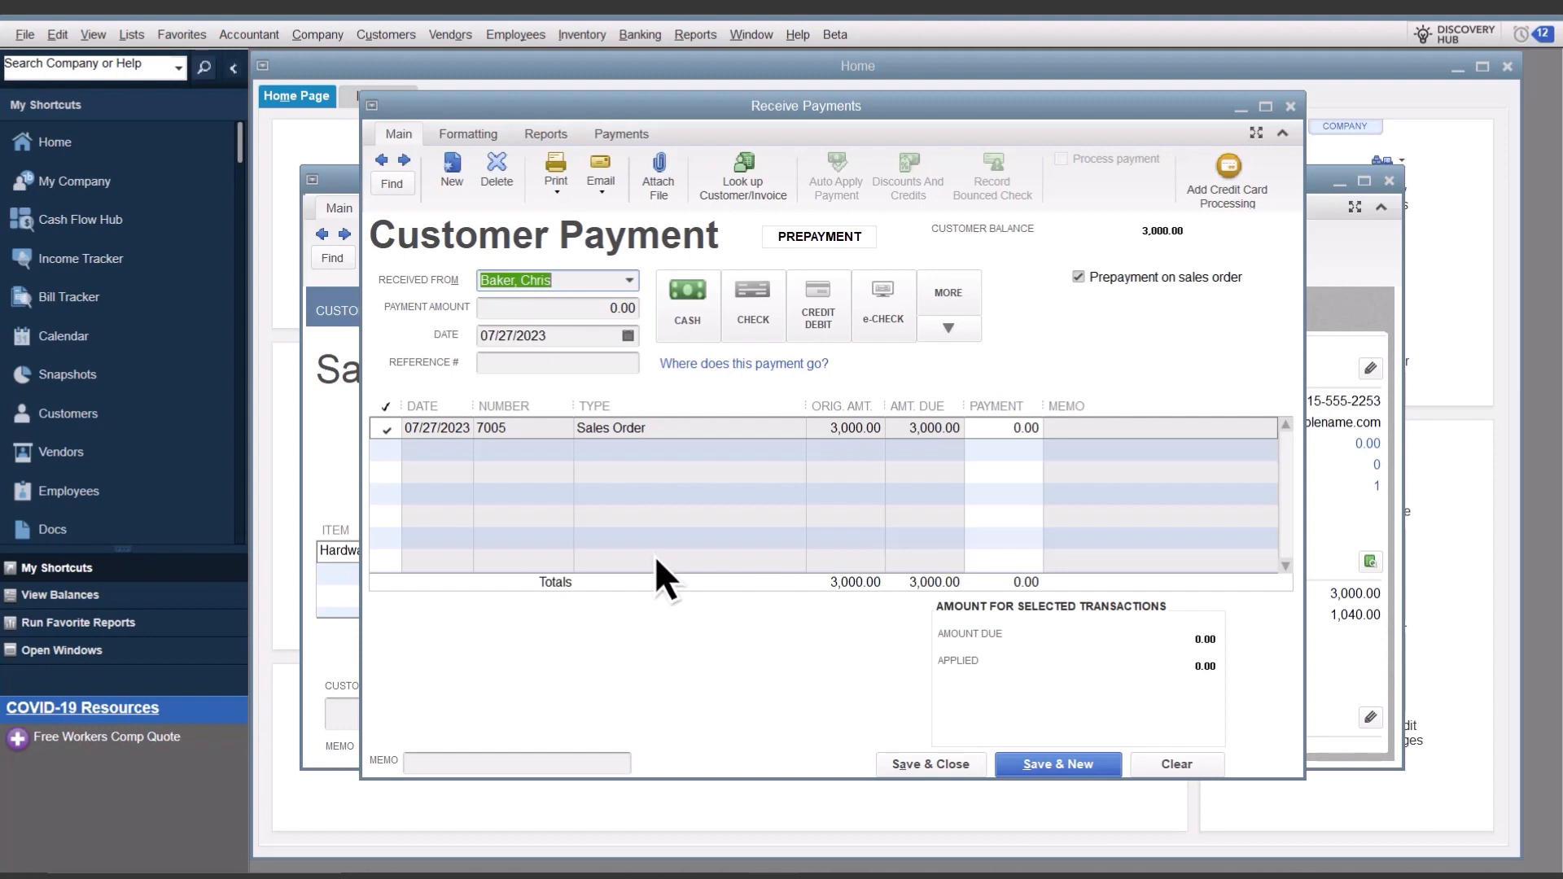
click(385, 429)
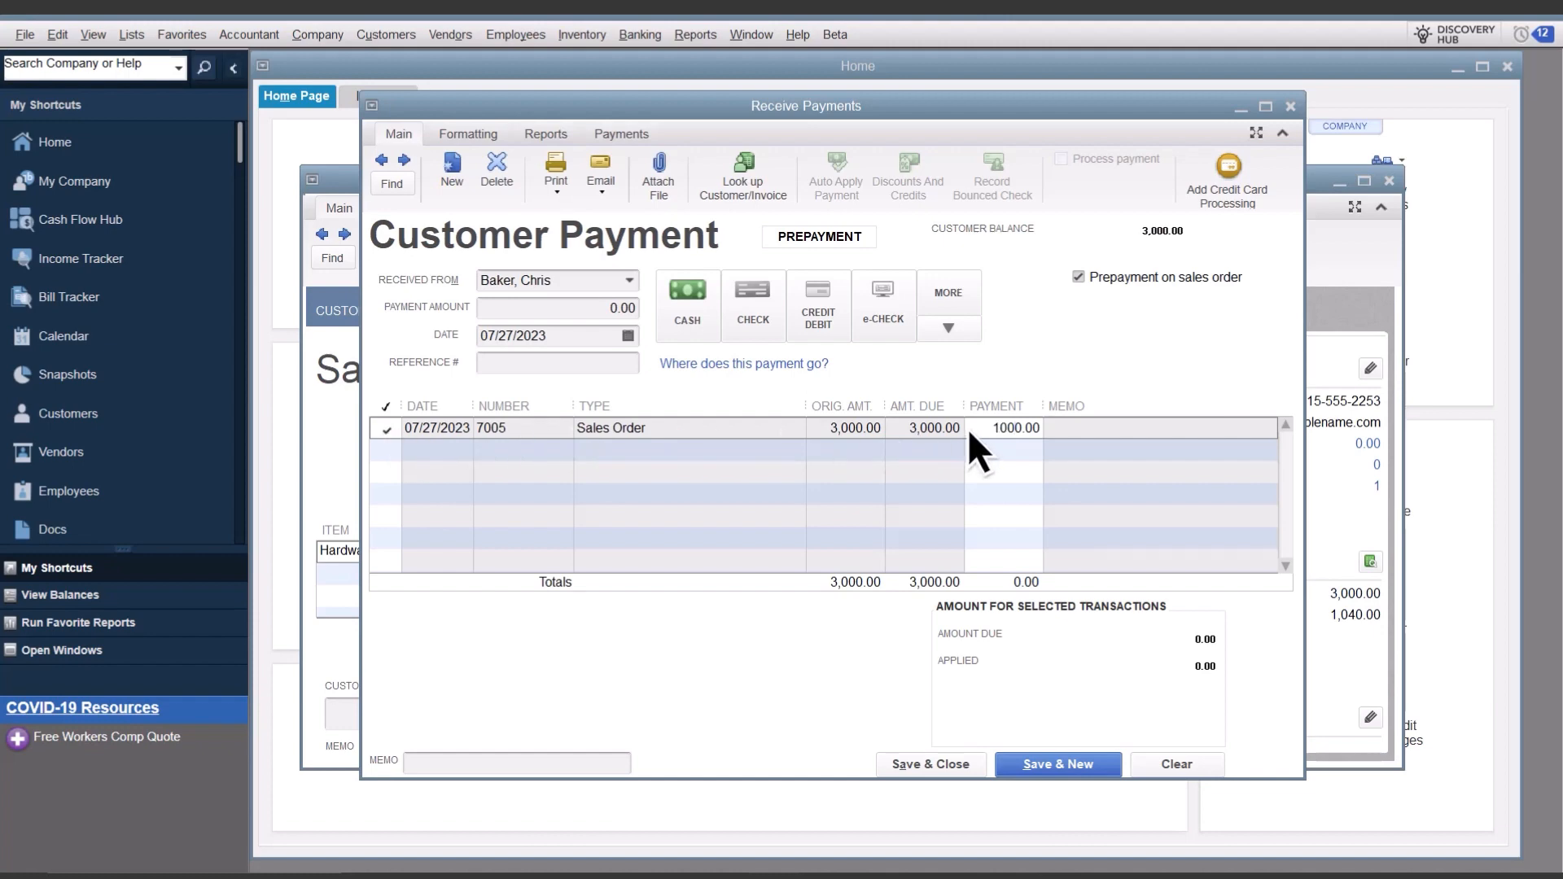
key(Tab)
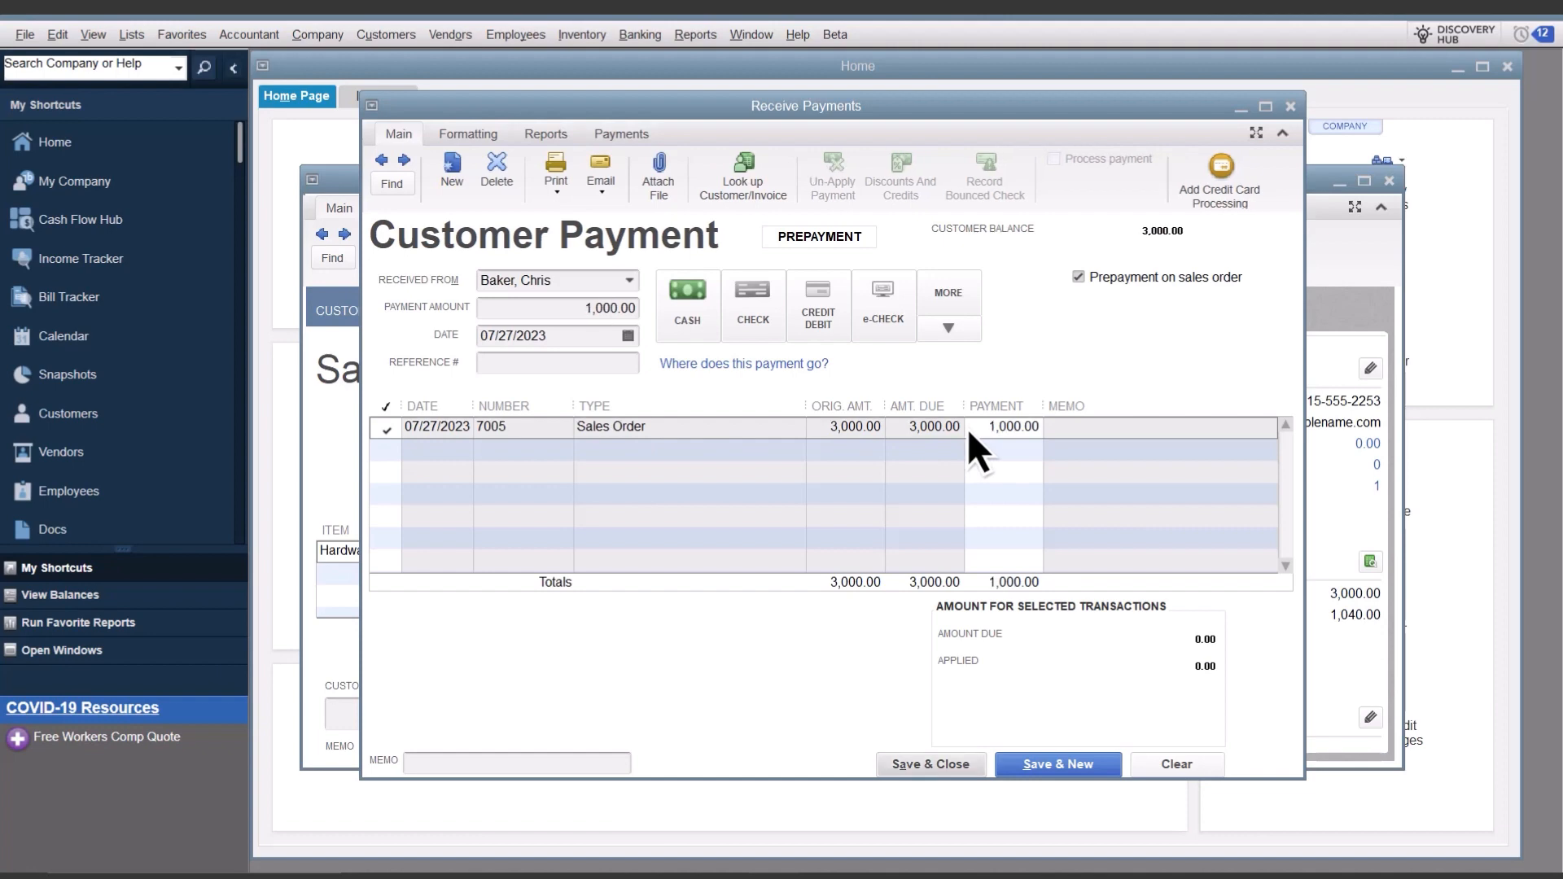
click(748, 303)
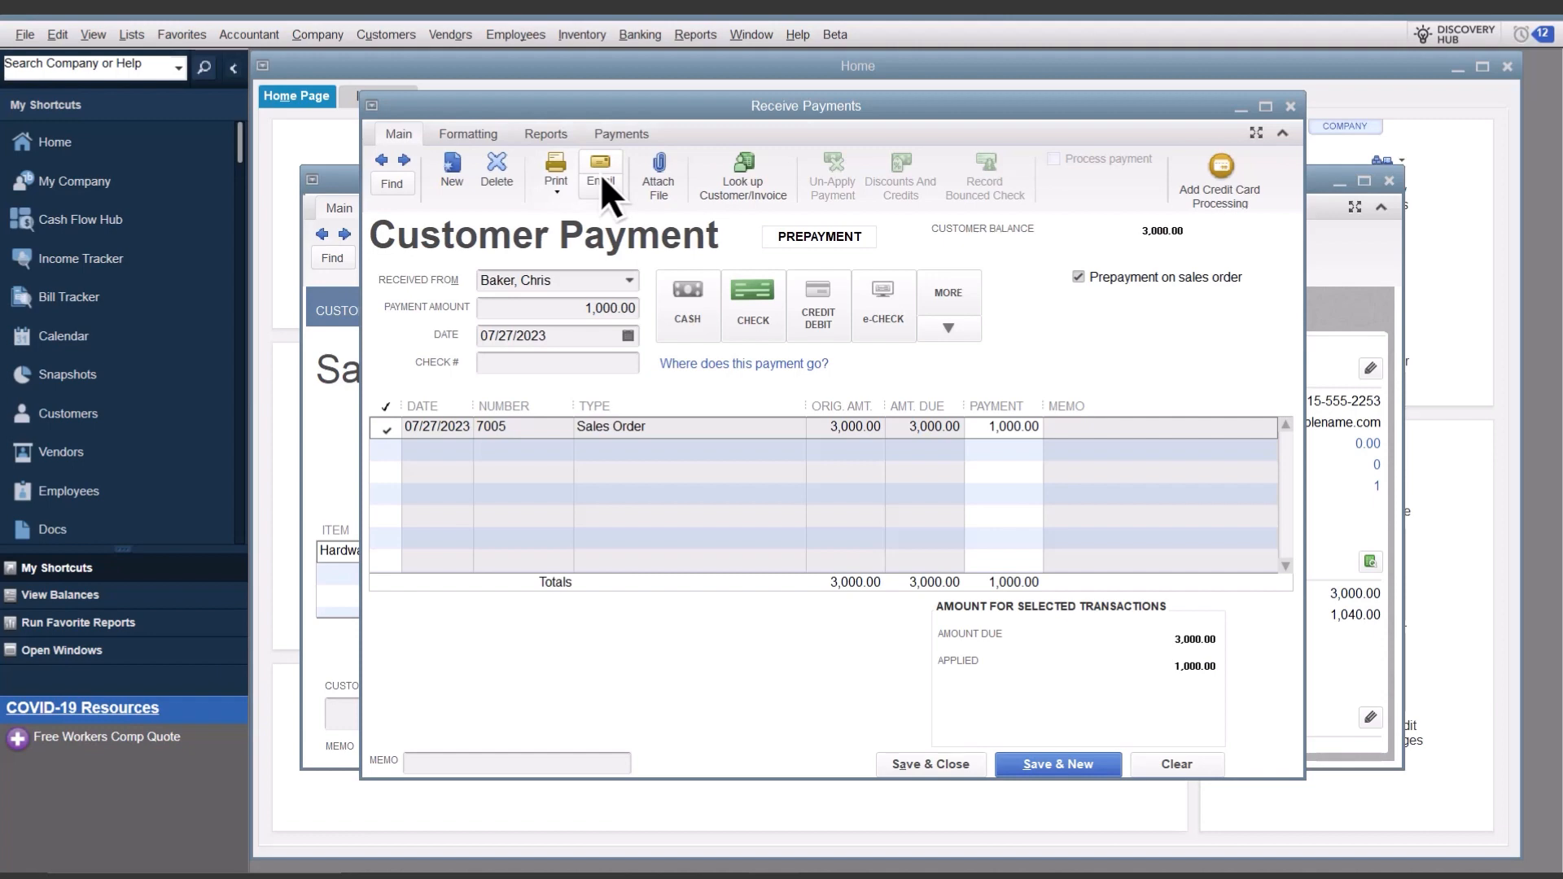
click(932, 763)
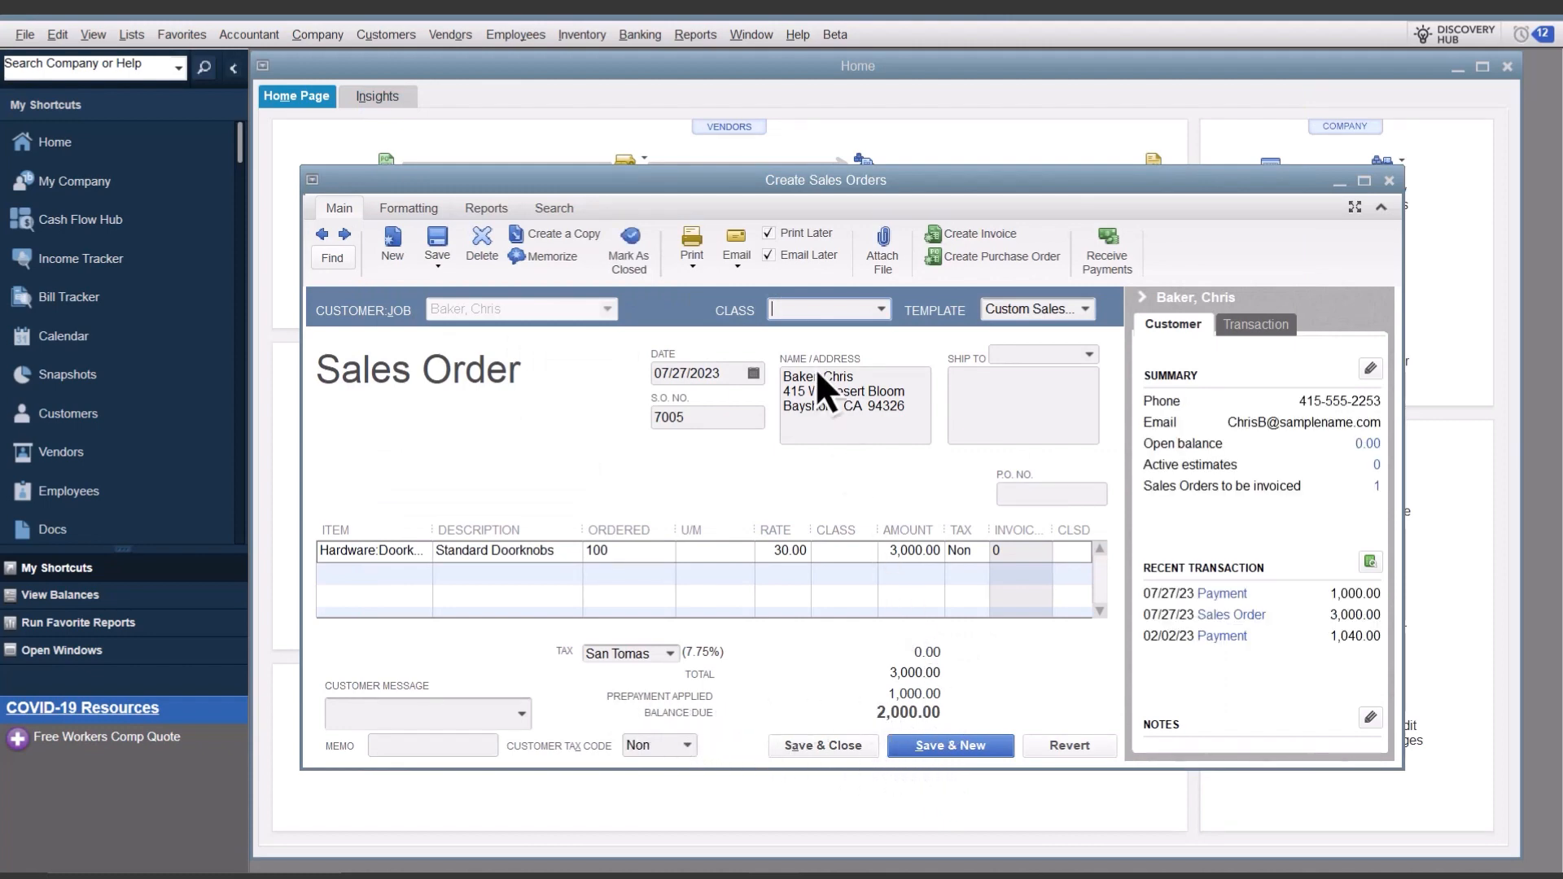
Step: Run the Open Prepayments by Customer report to review the prepayment, then close the report and the sales order
click(695, 37)
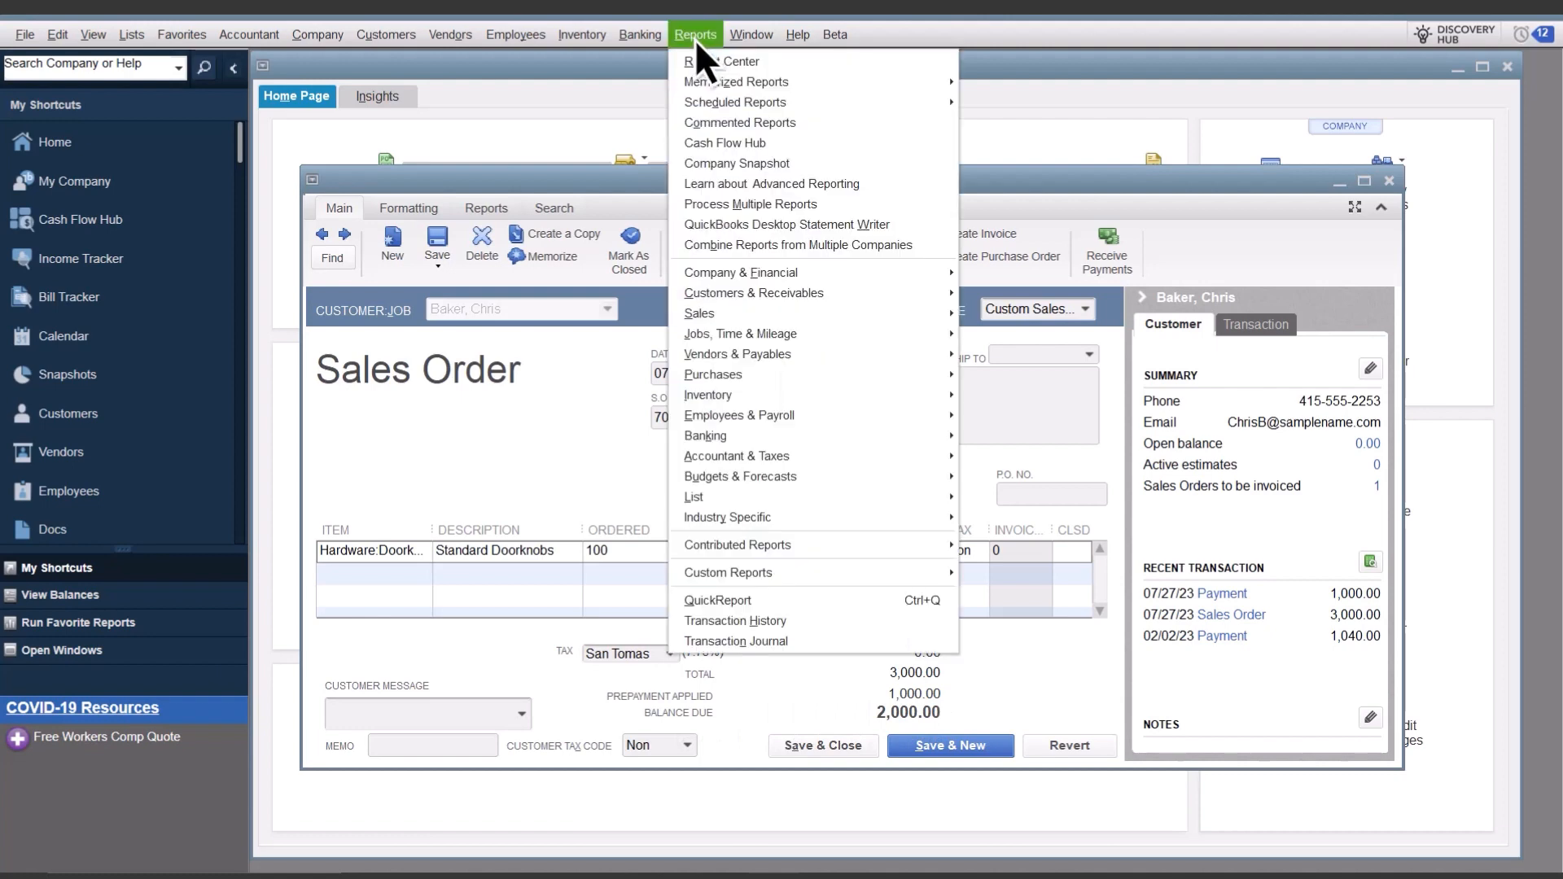
mouse_move(754, 295)
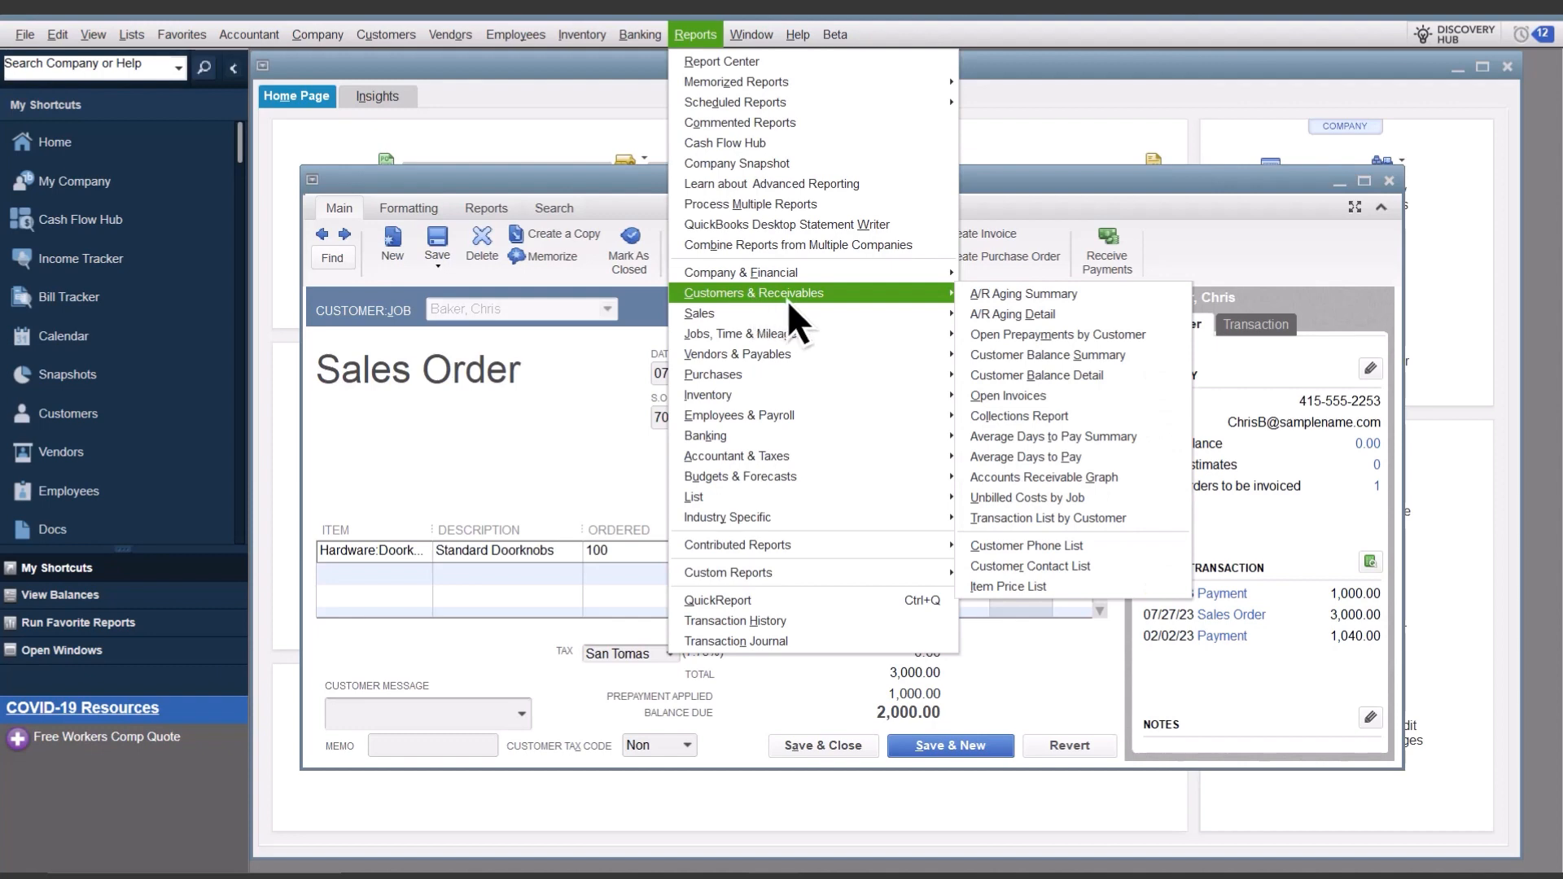
click(1066, 335)
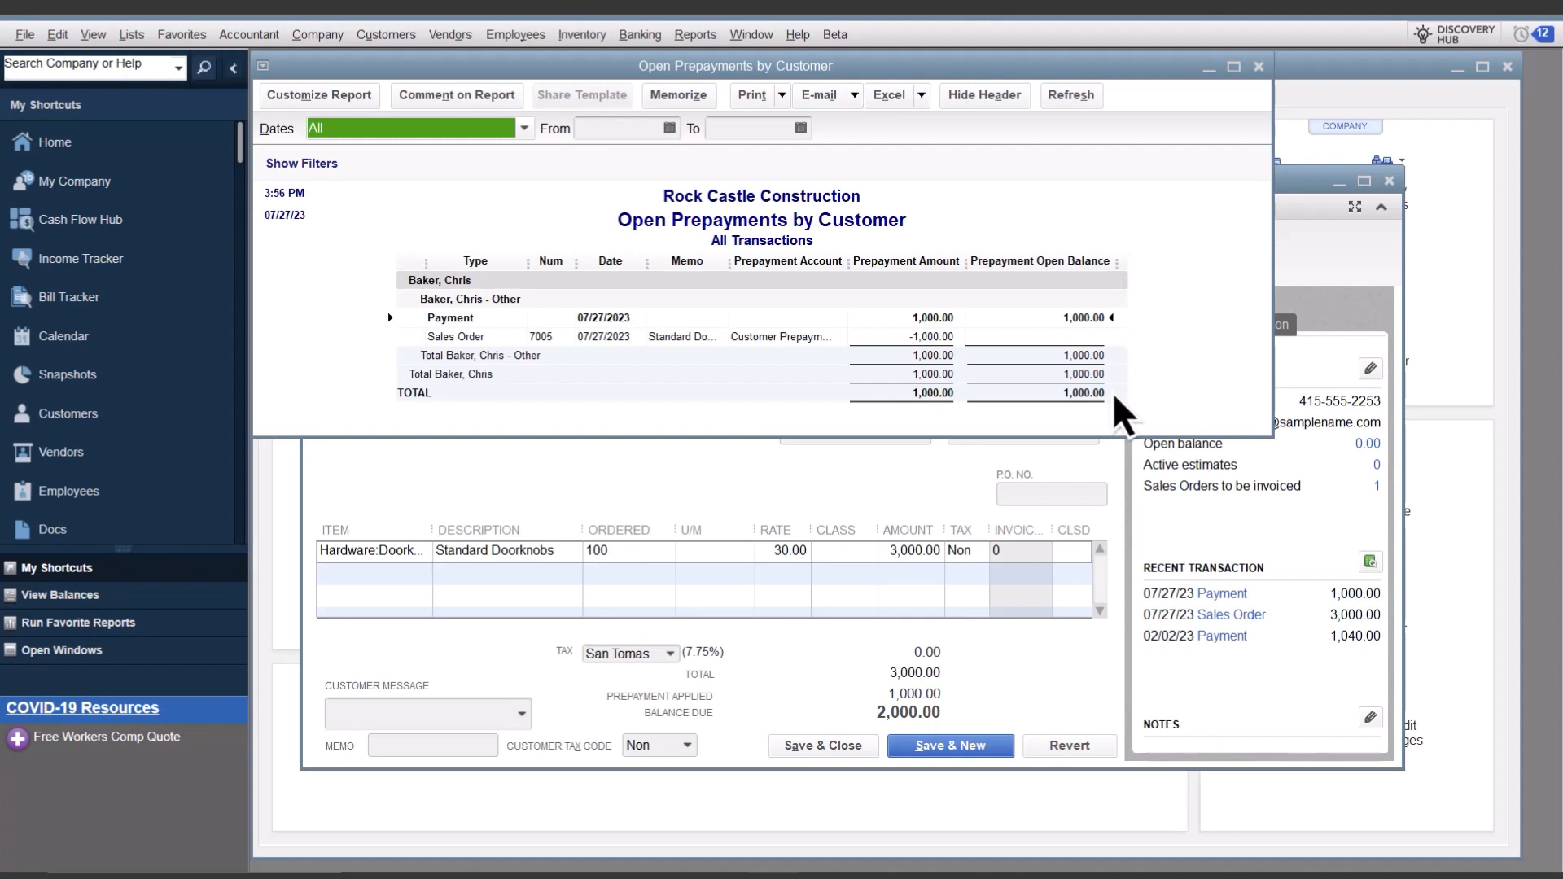
click(1328, 243)
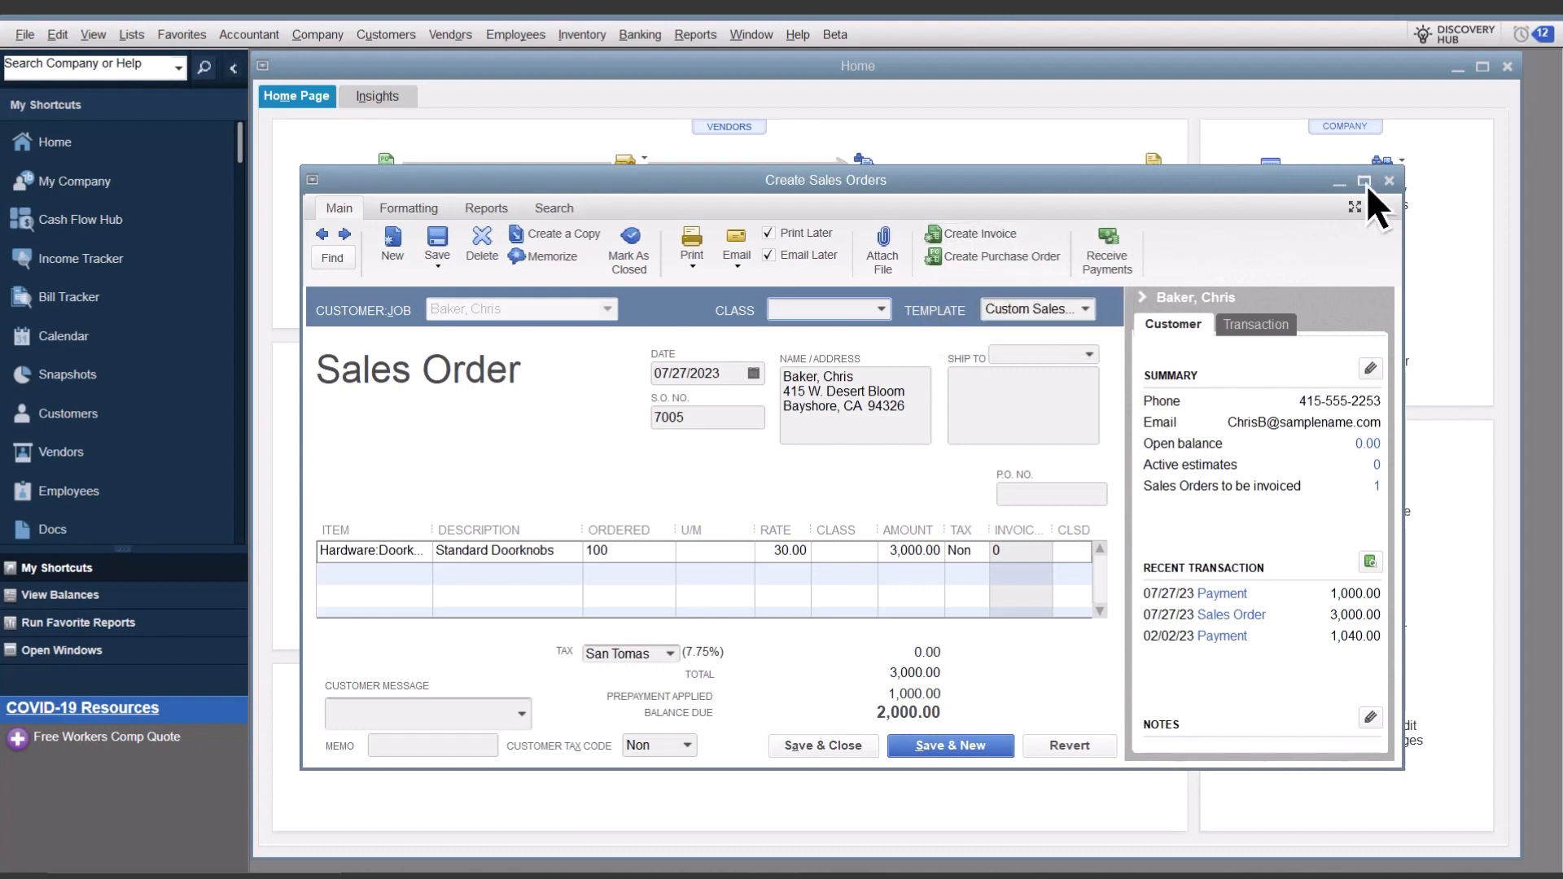
click(1389, 180)
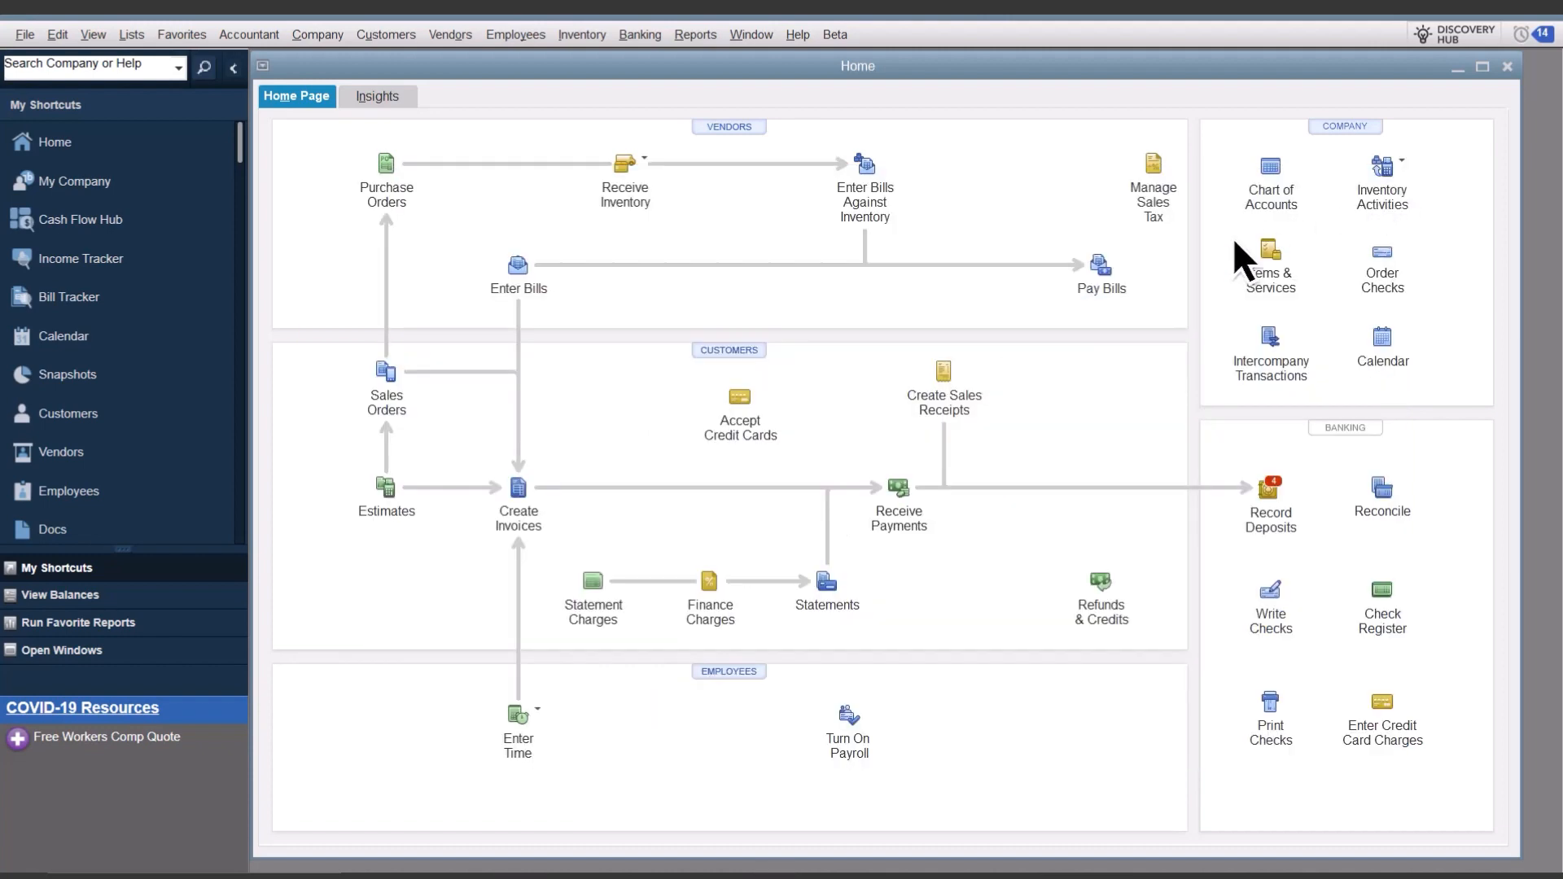
Step: Create an invoice for the customer from the available sales order, including all of the sales order
click(518, 489)
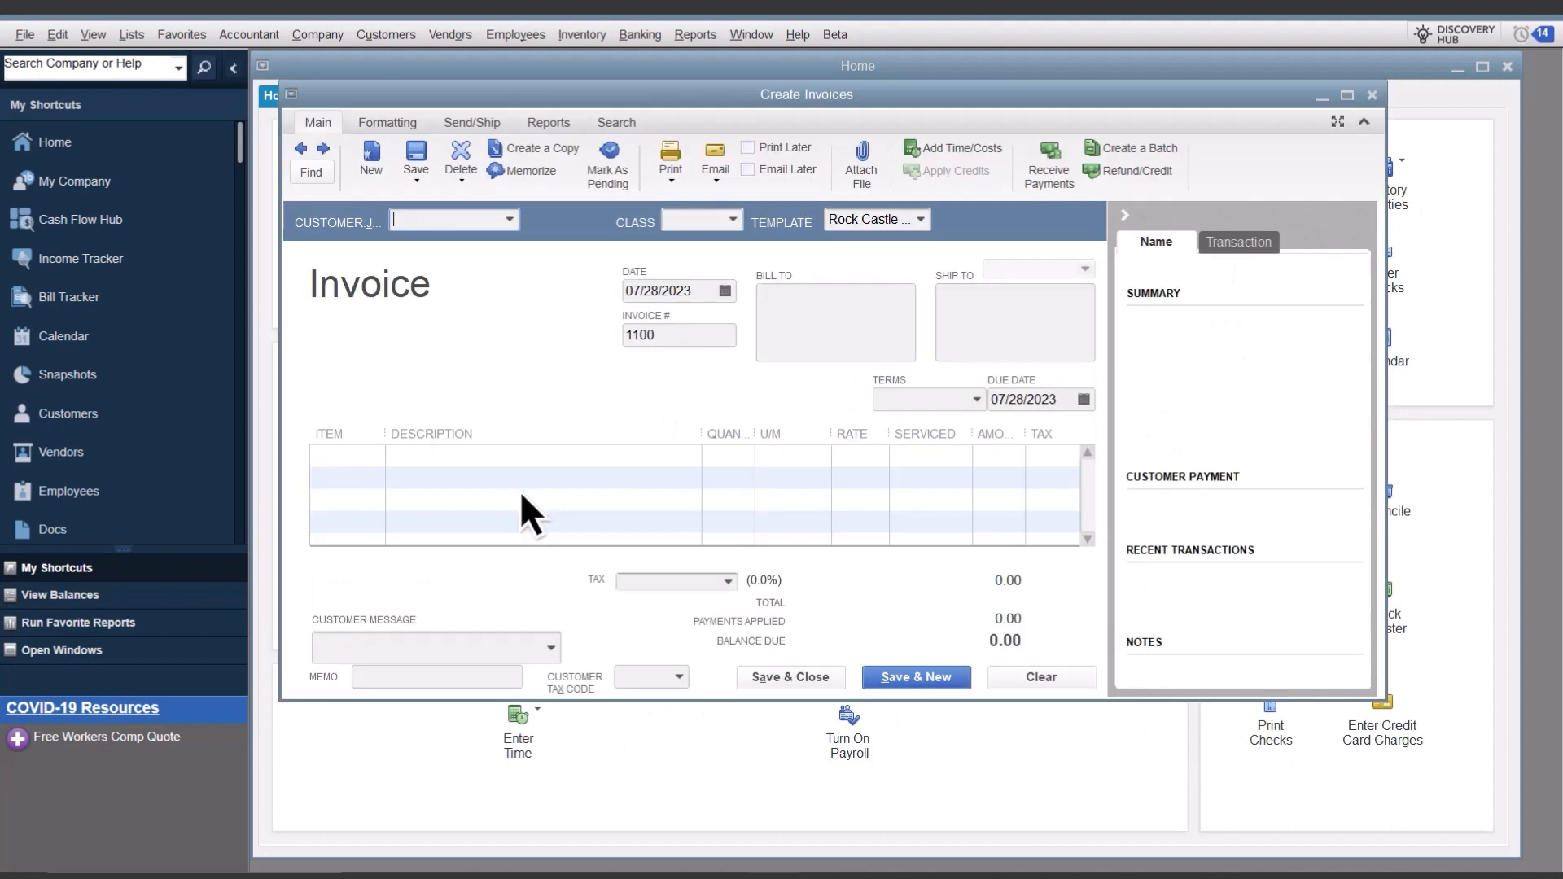
click(510, 221)
click(473, 466)
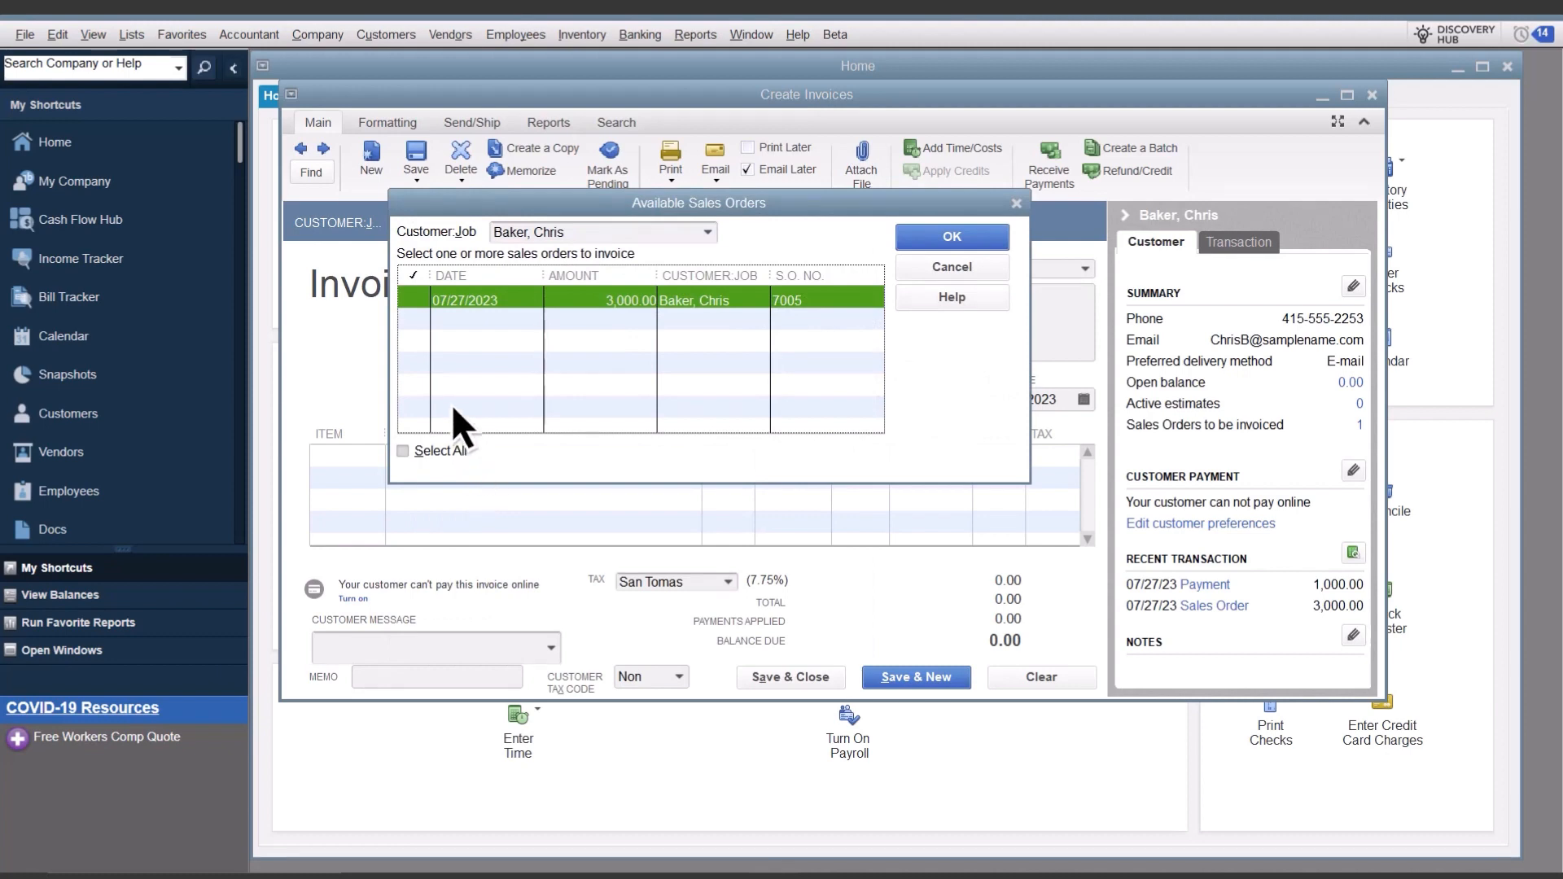
click(415, 300)
click(954, 237)
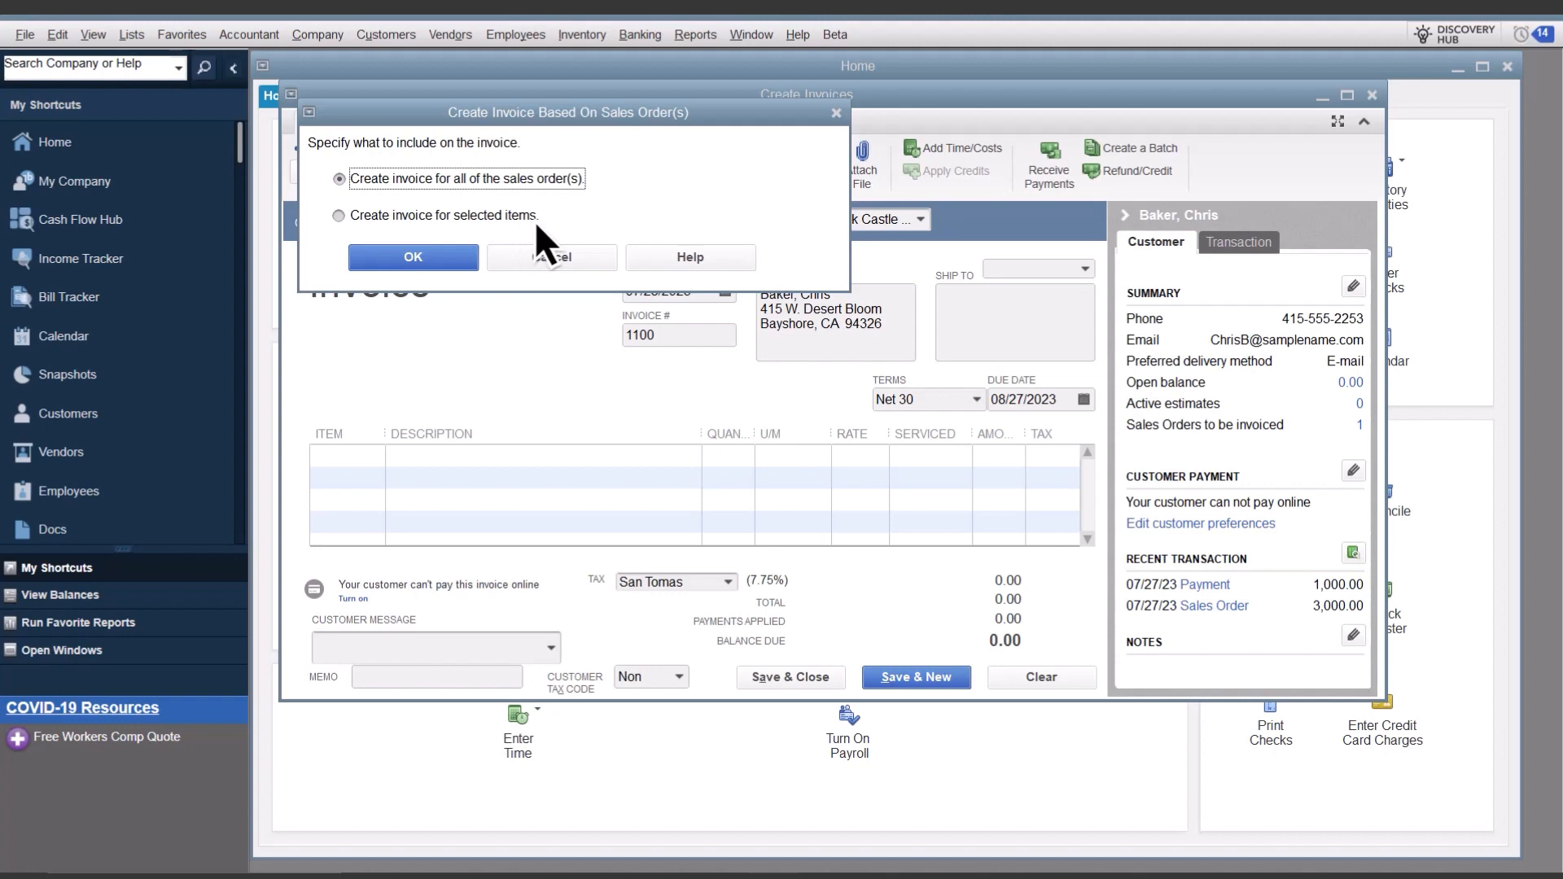
click(414, 259)
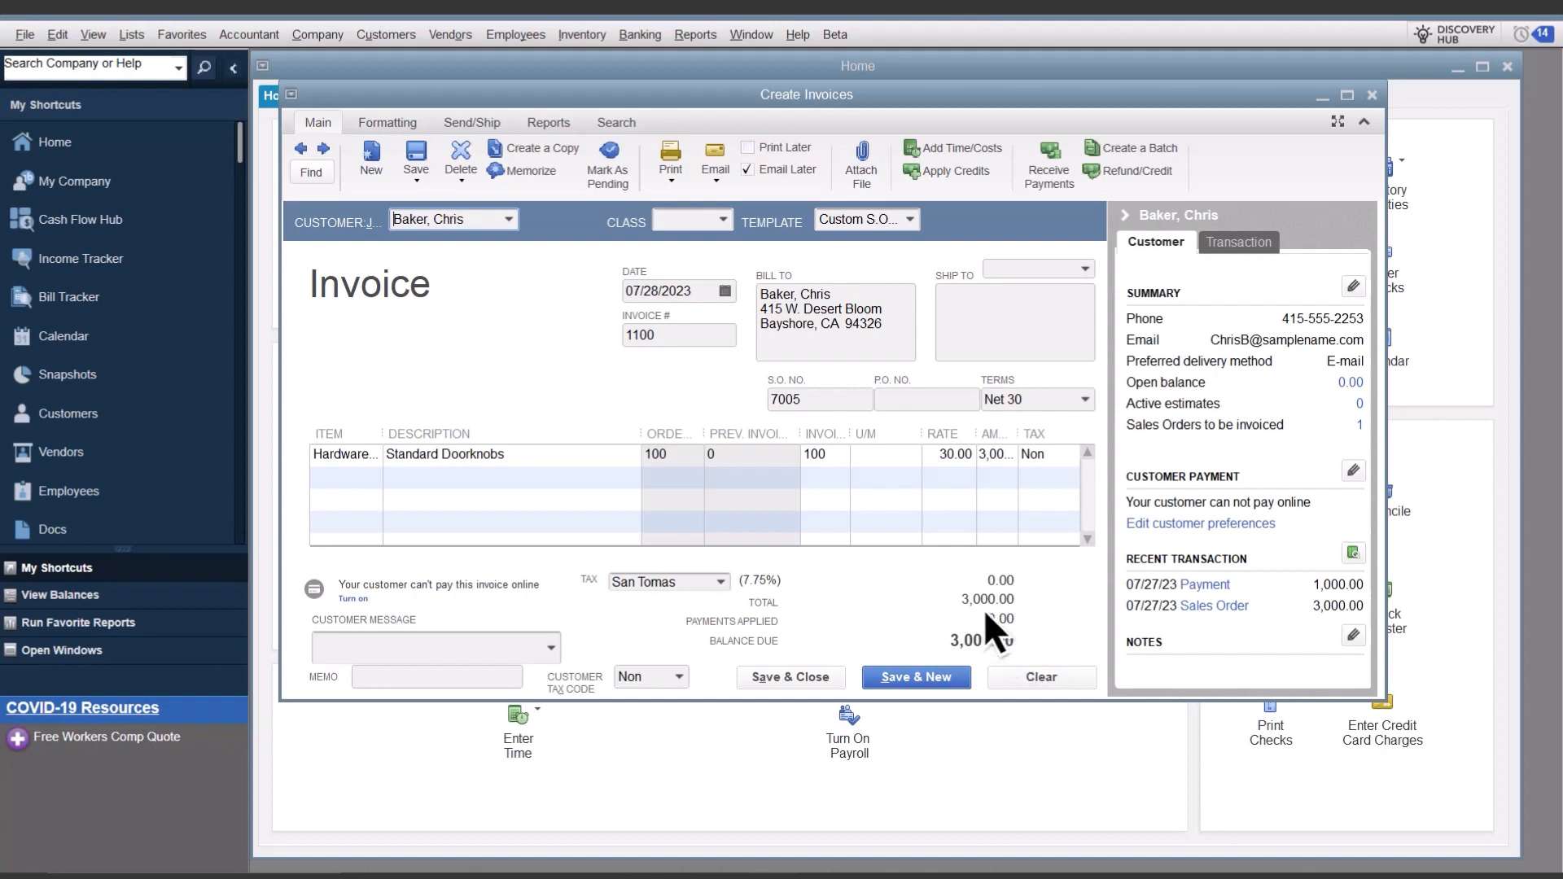
Step: Save the invoice and apply the customer's available 1,000.00 prepayment credit to it, accepting the prepayment credit notice
click(417, 159)
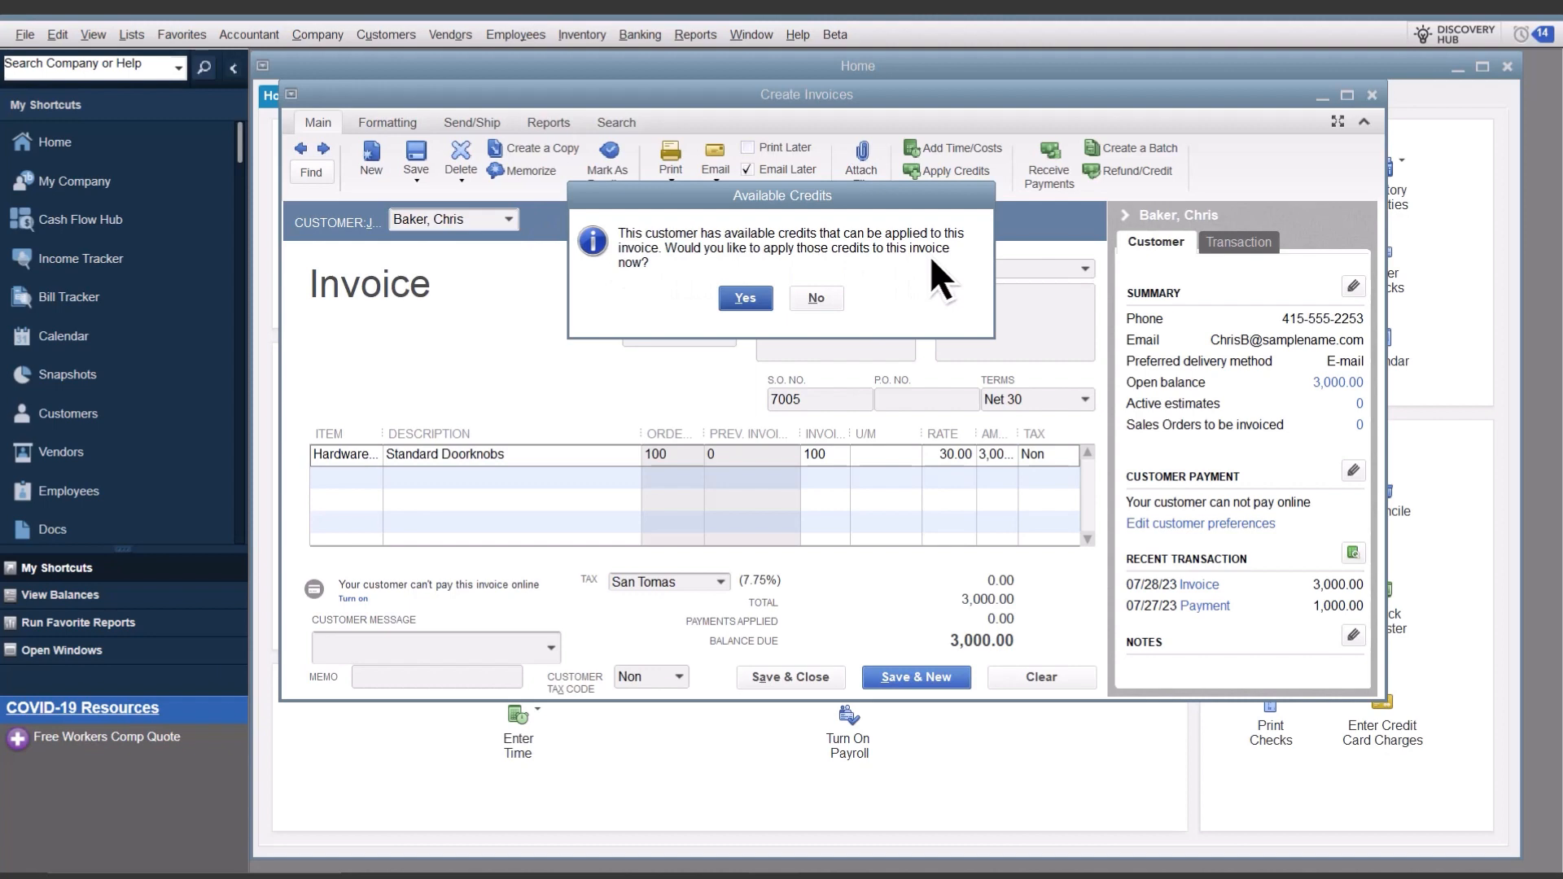
click(744, 299)
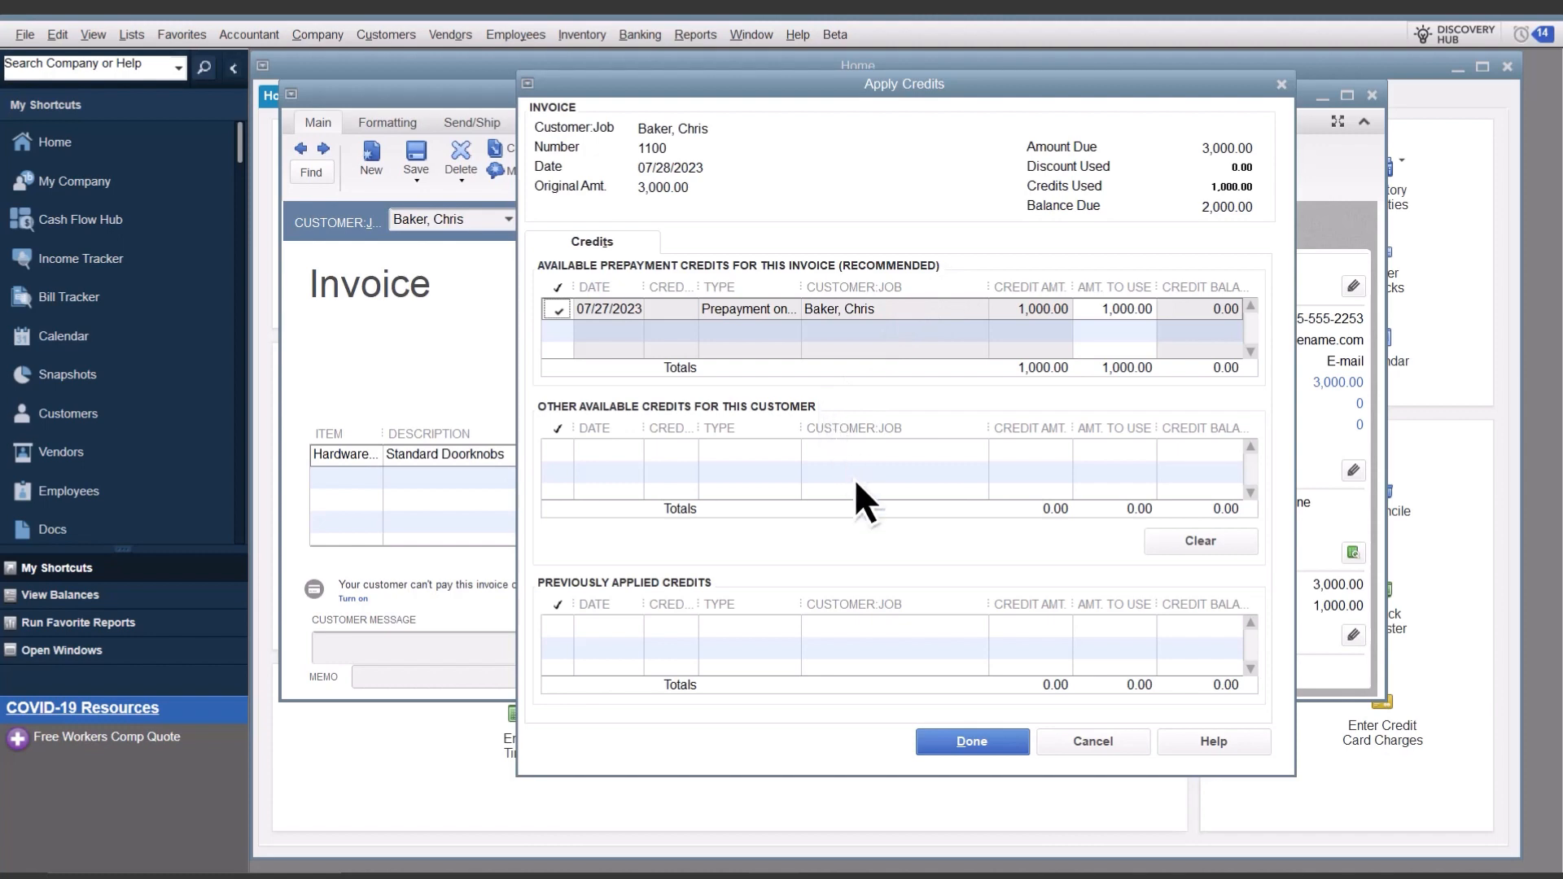
click(972, 740)
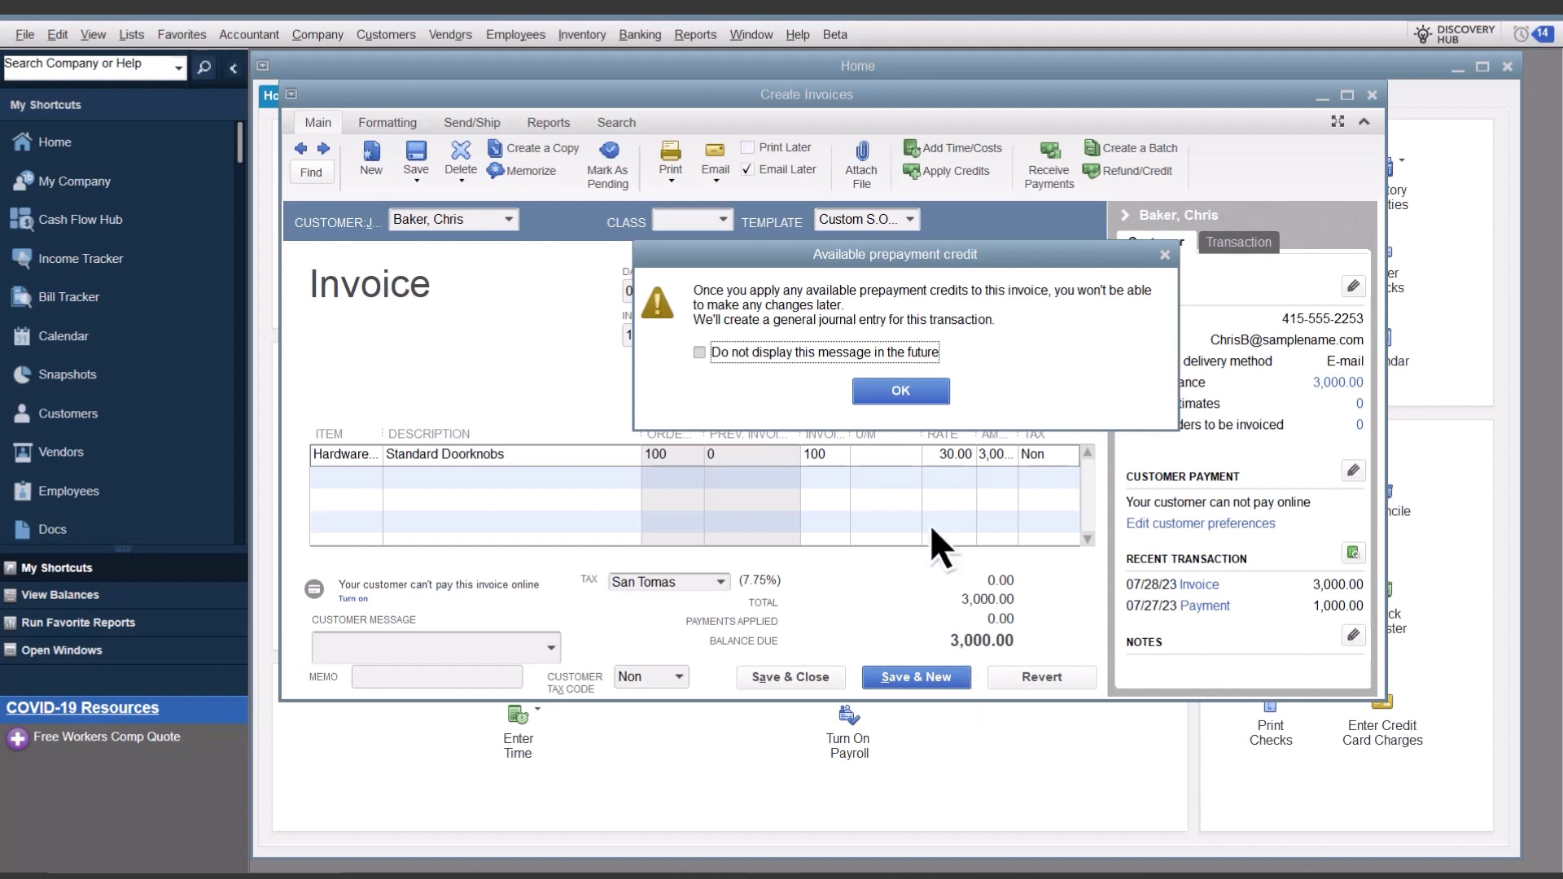
click(906, 393)
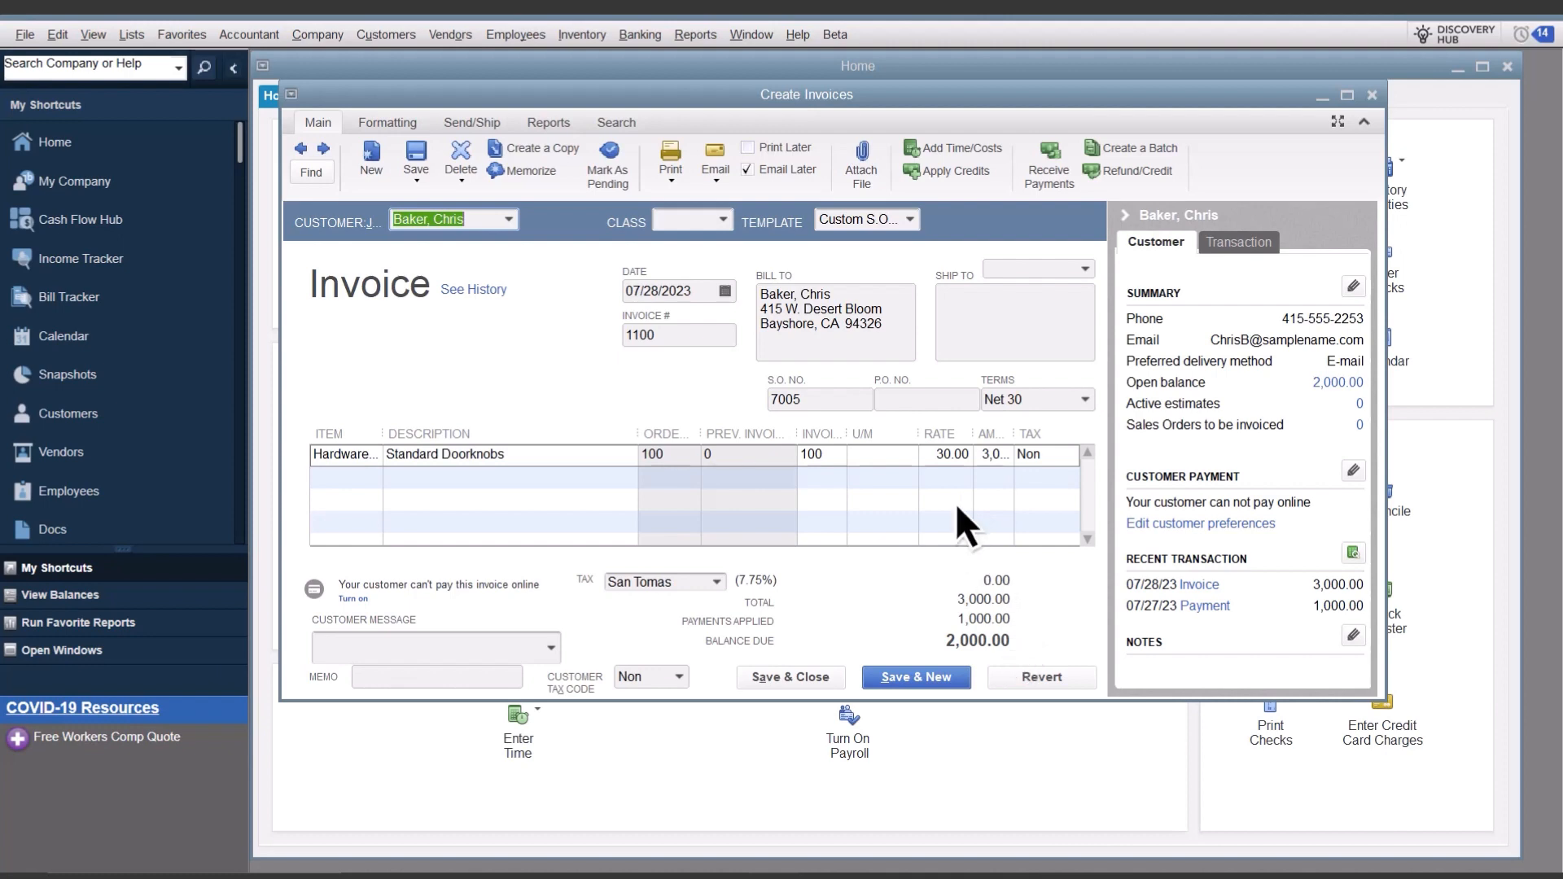
Step: Switch to the Open Prepayments by Customer report to check the open prepayments
click(750, 36)
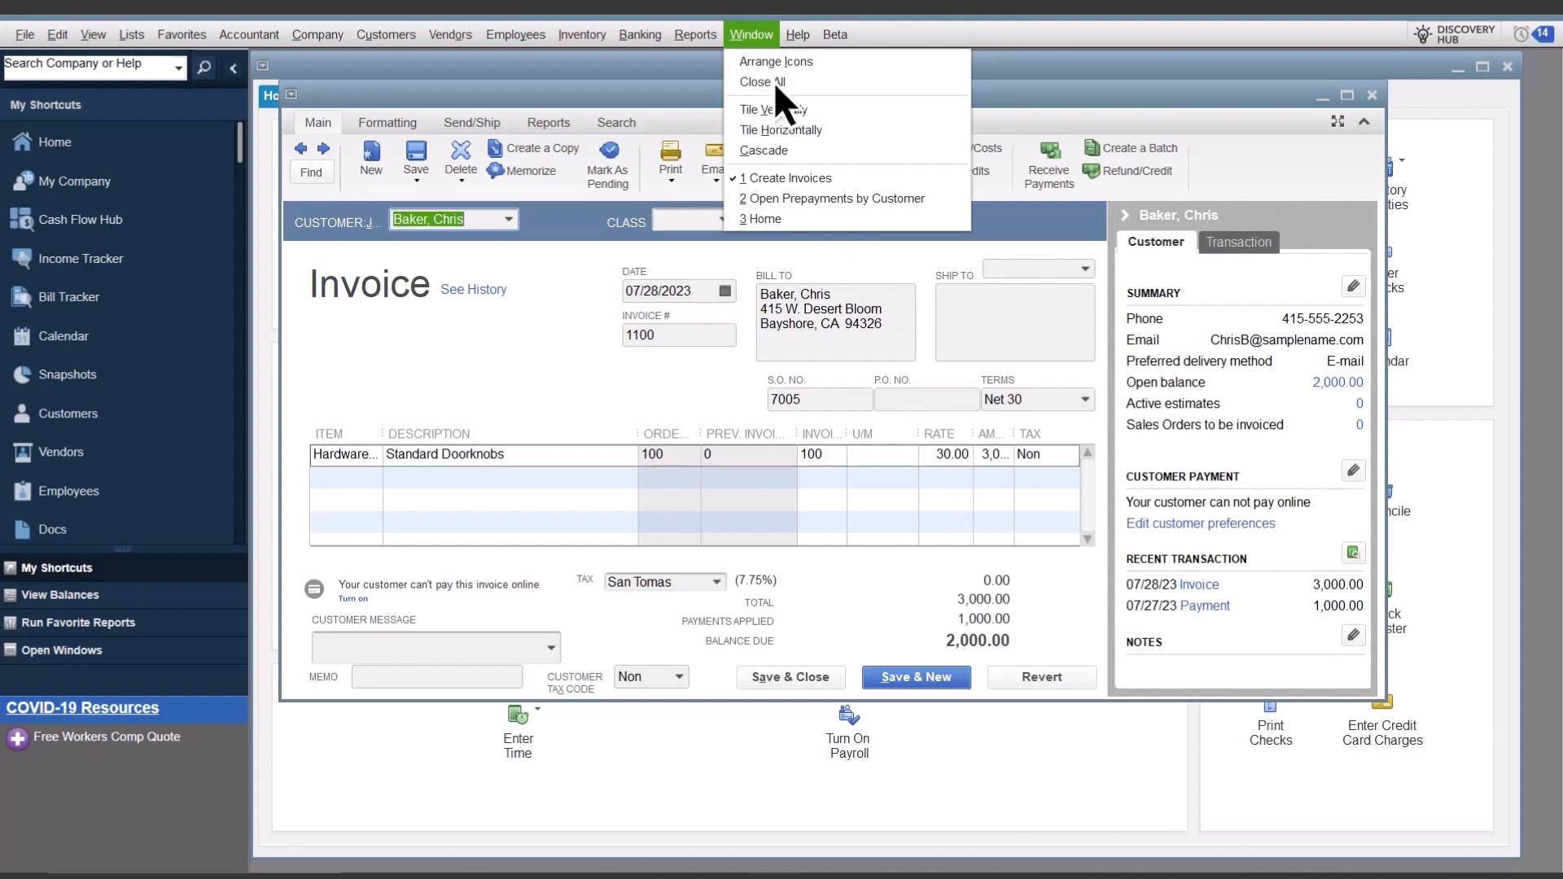
click(832, 198)
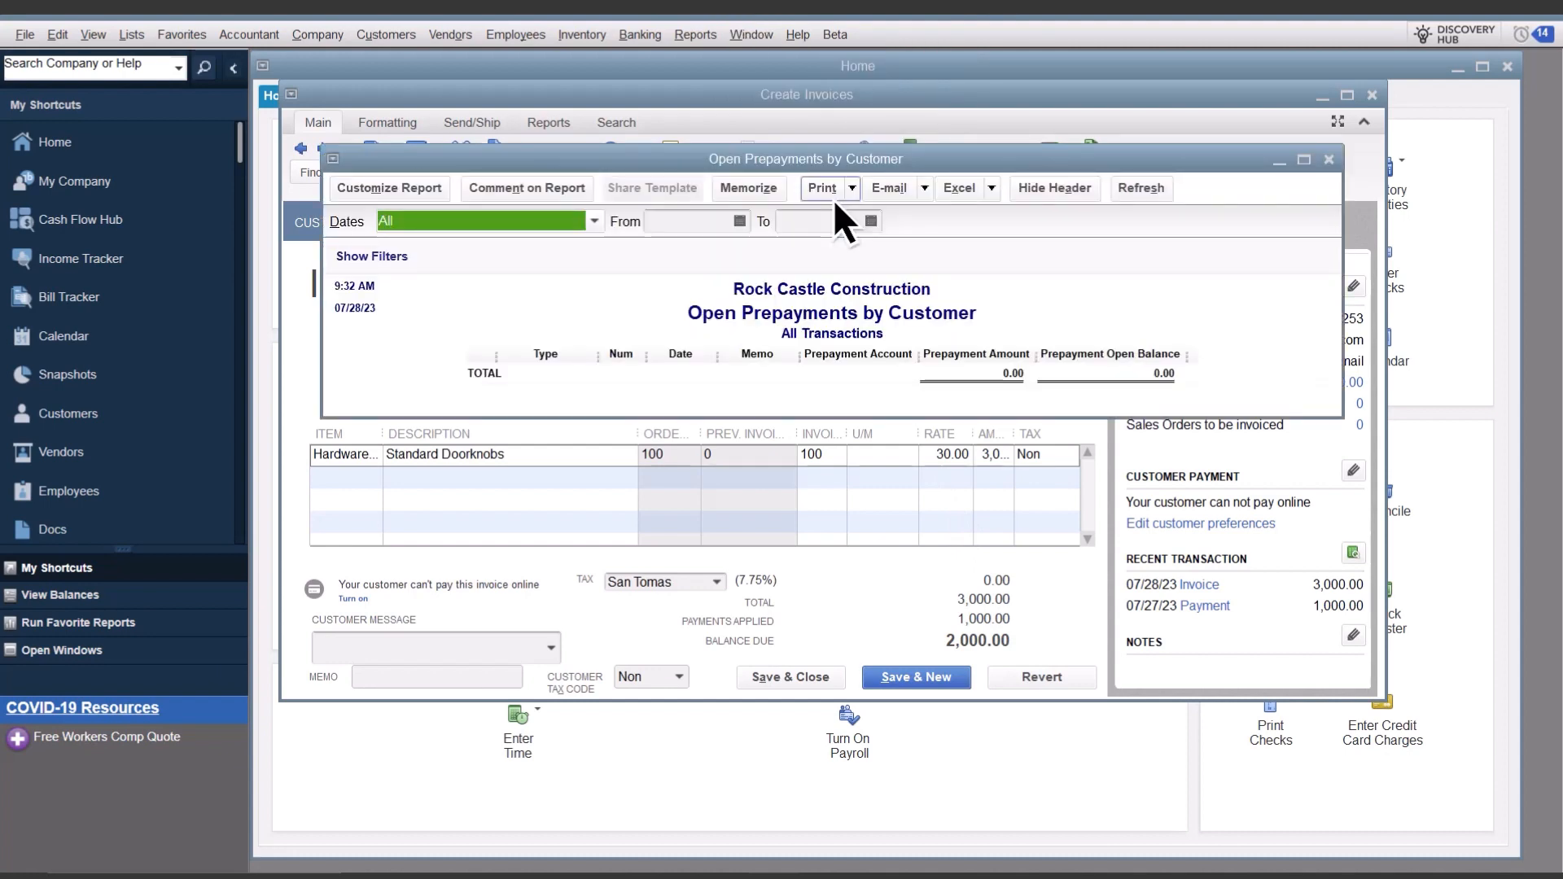